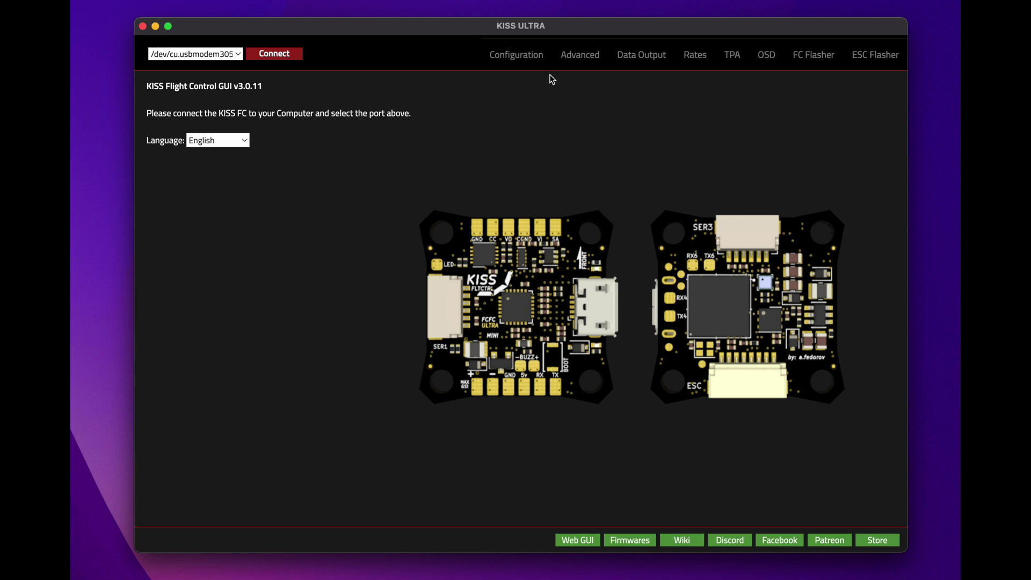
# Step: Connect to the flight controller, then under Advanced untick the DJI/SharkByte OSD crosshair and check Units
pyautogui.moveTo(555, 34); pyautogui.dragTo(559, 19)
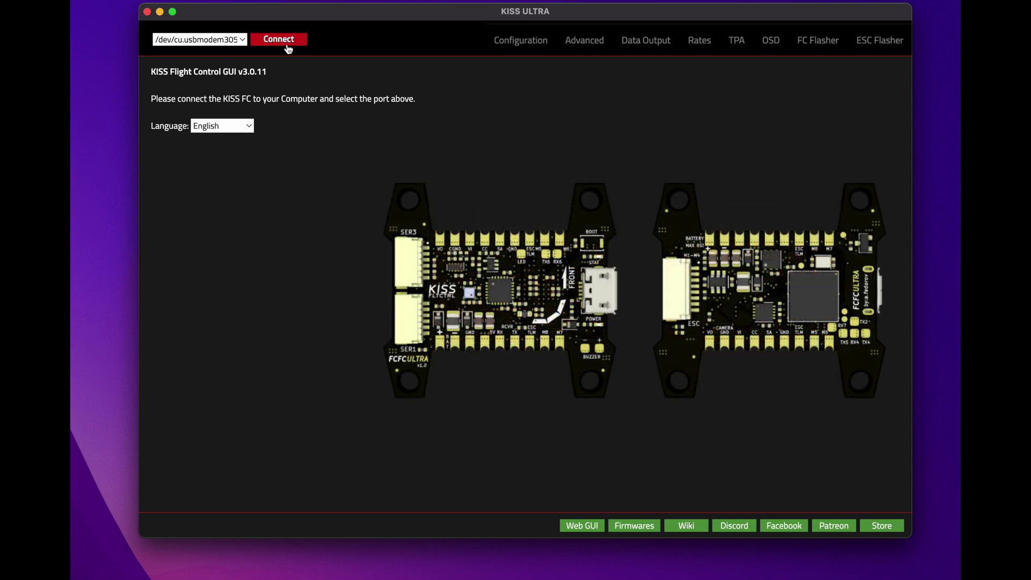
pyautogui.click(288, 45)
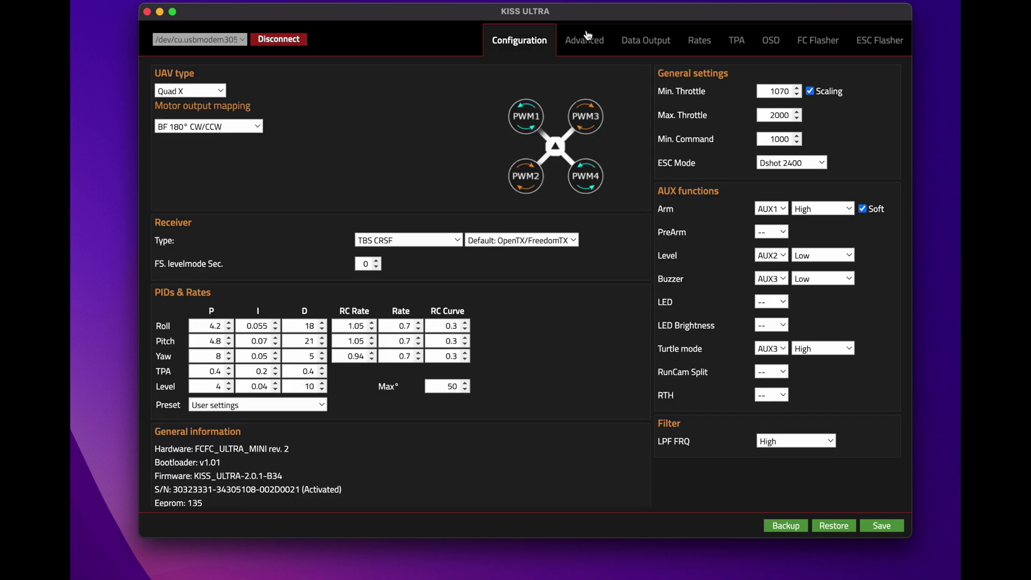
pyautogui.click(587, 38)
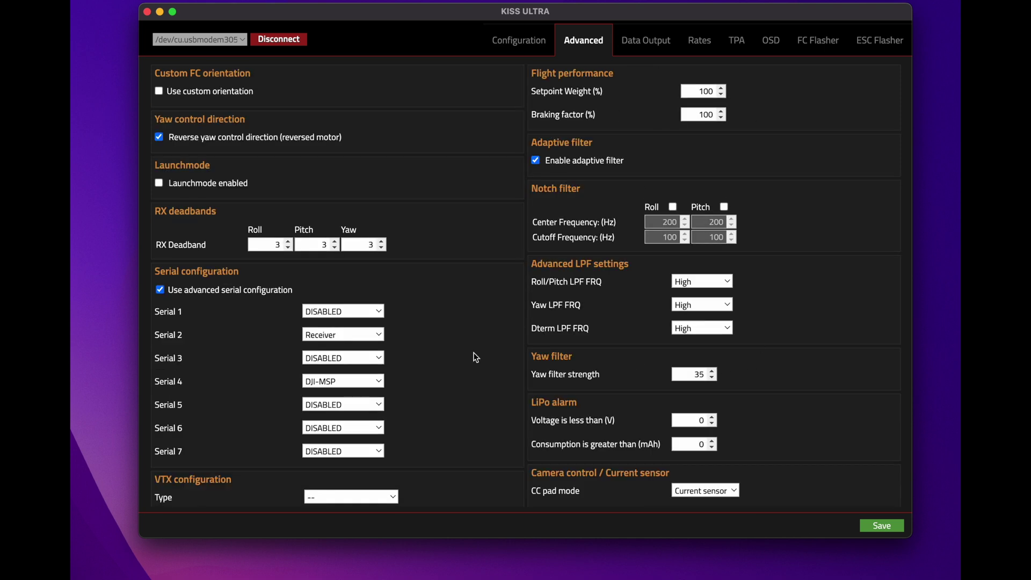
pyautogui.scroll(-4, 476, 357)
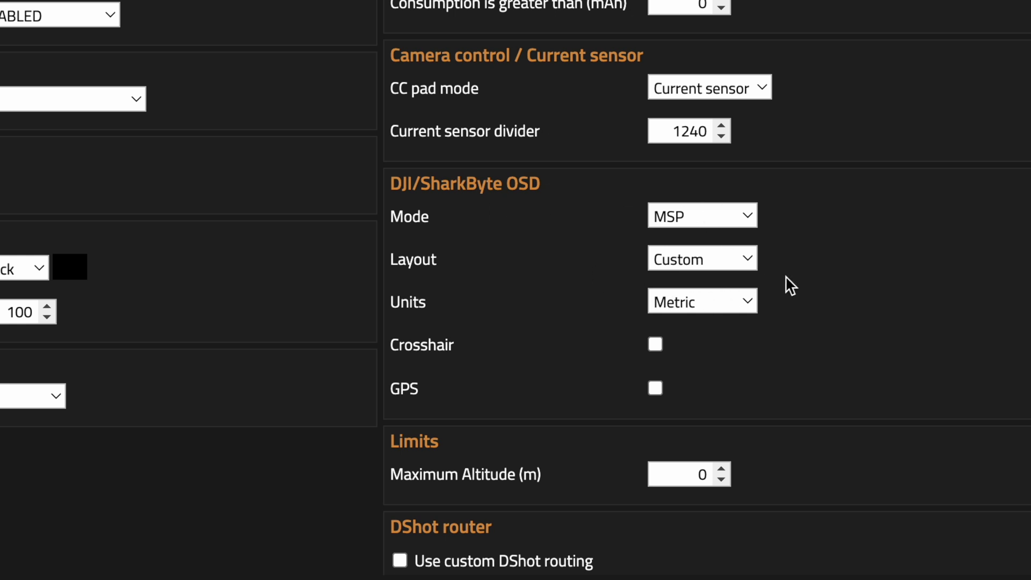
pyautogui.click(657, 345)
pyautogui.click(712, 294)
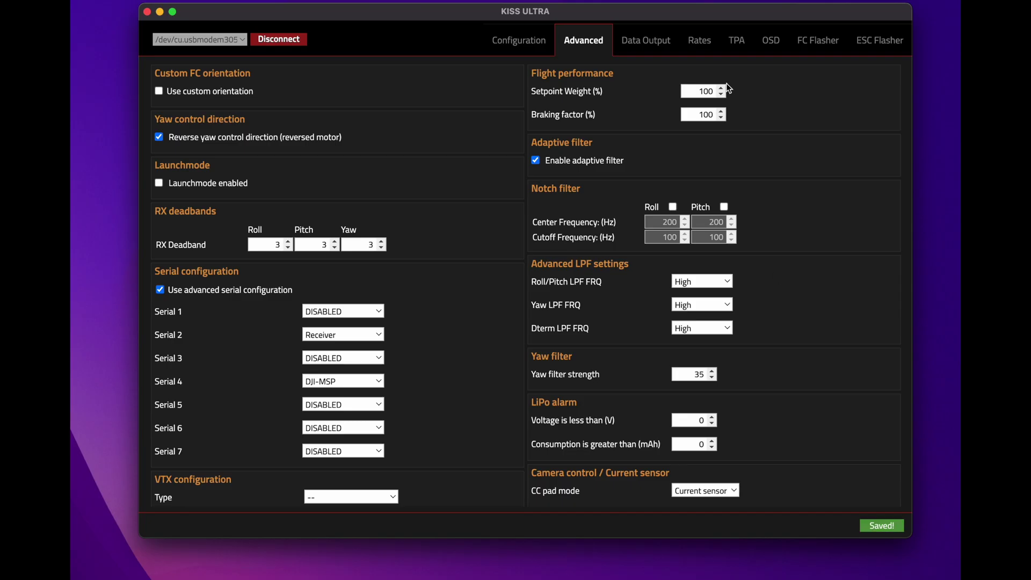
# Step: On the OSD mirror page, hold Z for the OSD menu and enter the OSD EDITOR
pyautogui.click(770, 42)
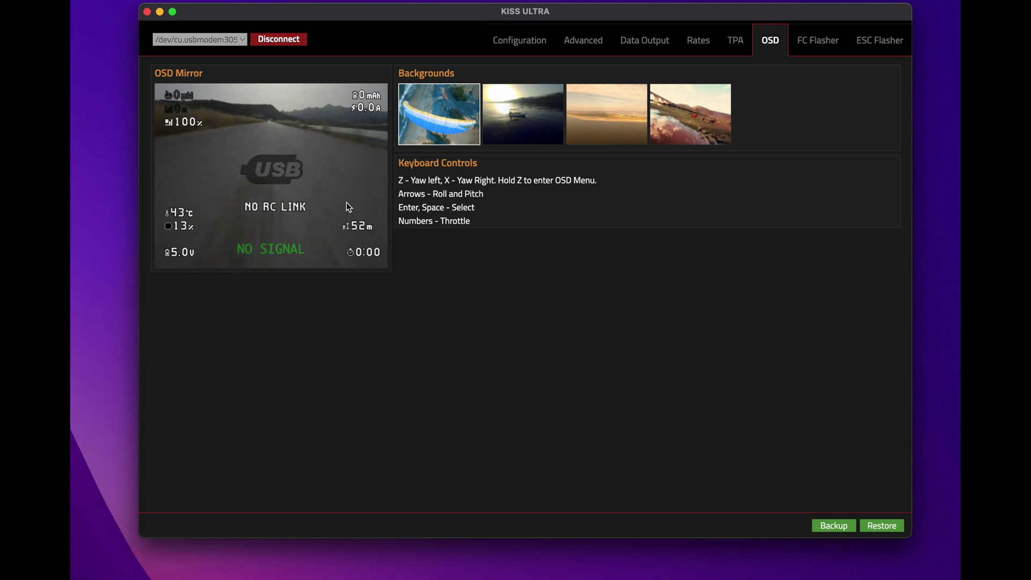
pyautogui.press('z')
pyautogui.press('z')
pyautogui.press('z')
pyautogui.press('z')
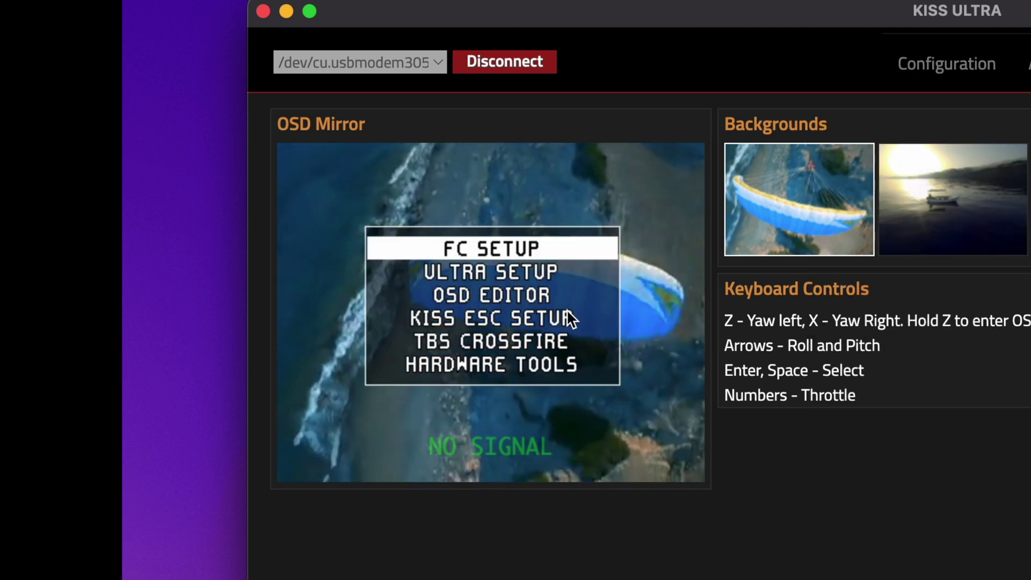
pyautogui.press('Down')
# Step: Step through the OSD elements: KISS MESSAGING, warning message, distance, altitude and GPS coordinates
pyautogui.press('Down')
pyautogui.press('Return')
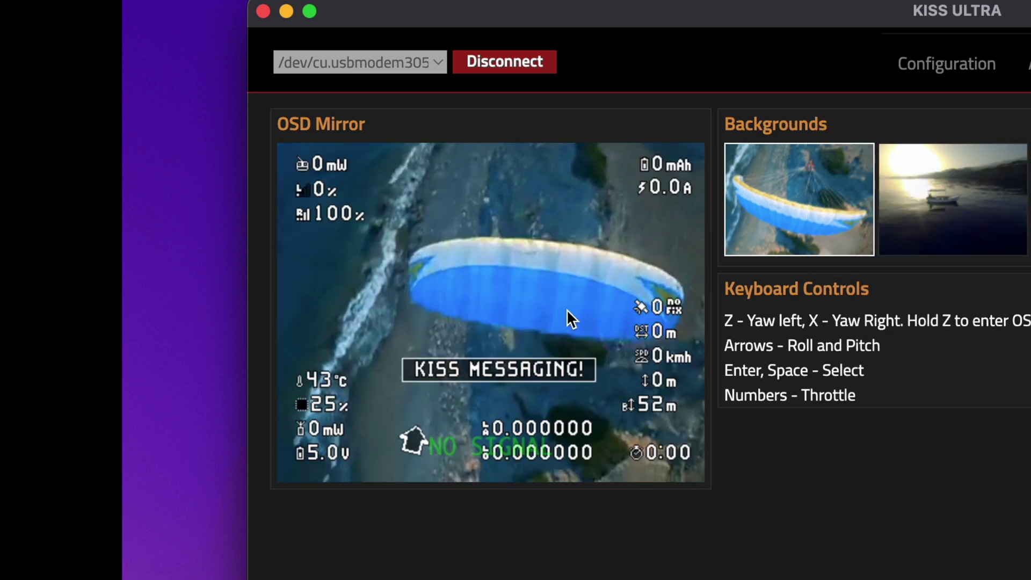
pyautogui.press('Down')
pyautogui.press('Up')
pyautogui.press('Up')
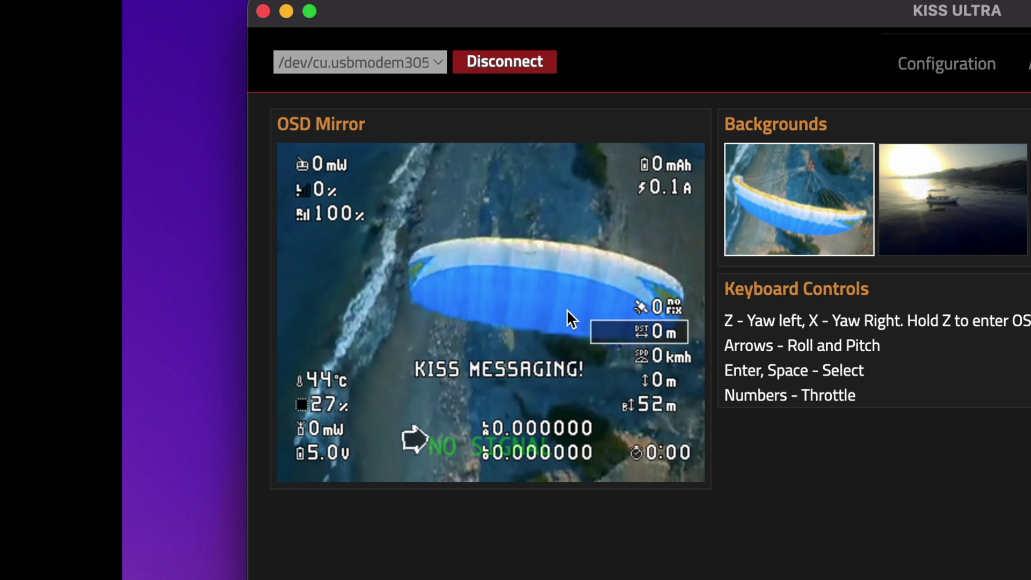
pyautogui.press('Up')
pyautogui.press('Up')
pyautogui.press('Down')
pyautogui.press('Down')
pyautogui.press('Down')
pyautogui.press('Down')
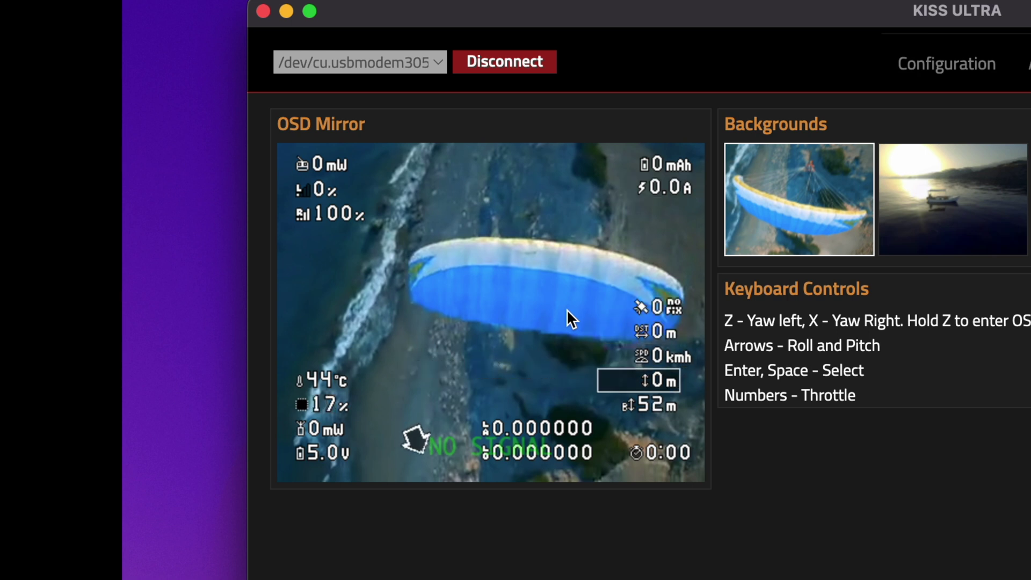
pyautogui.press('Up')
pyautogui.press('Down')
pyautogui.press('Up')
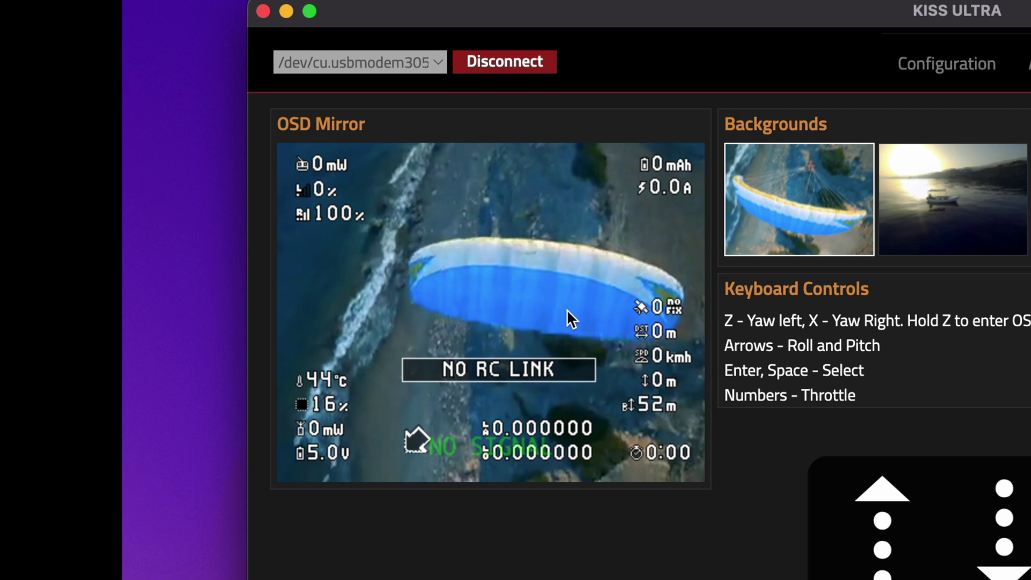
pyautogui.press('Down')
pyautogui.press('Up')
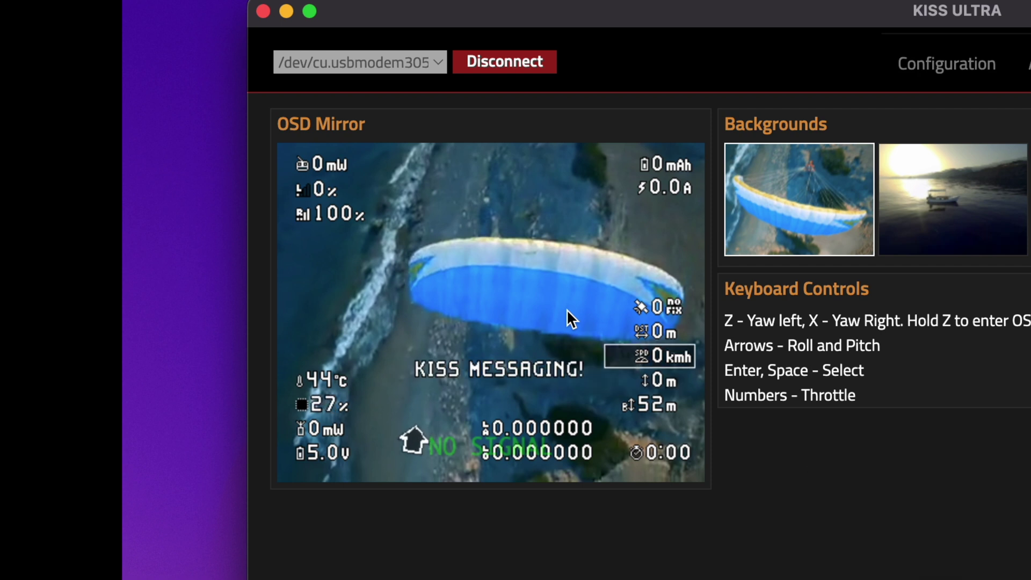
# Step: Open SENSOR VISIBILITY and set LATITUDE and LONGITUDE to NO
pyautogui.press('z')
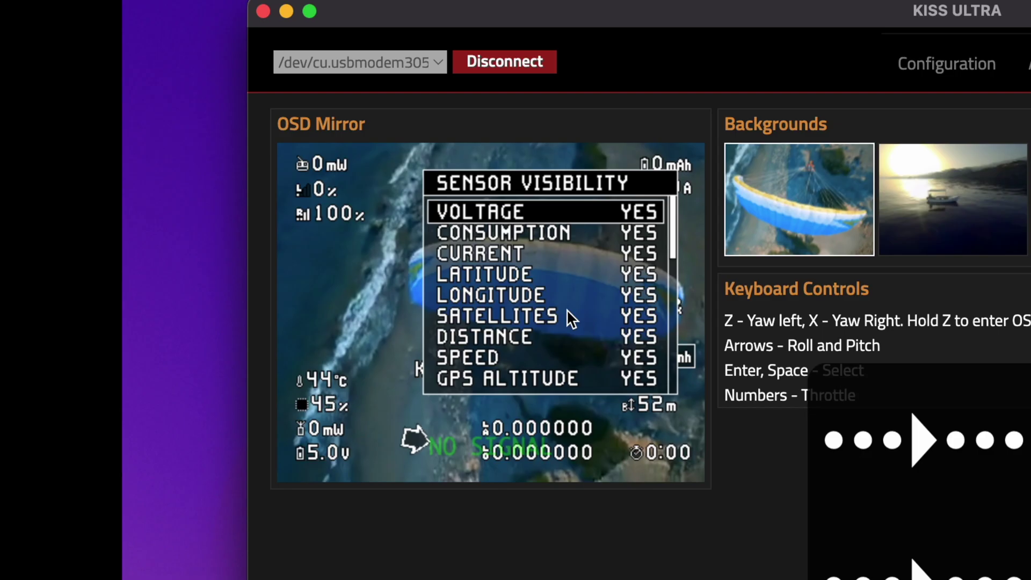
pyautogui.press('Down')
pyautogui.press('Down')
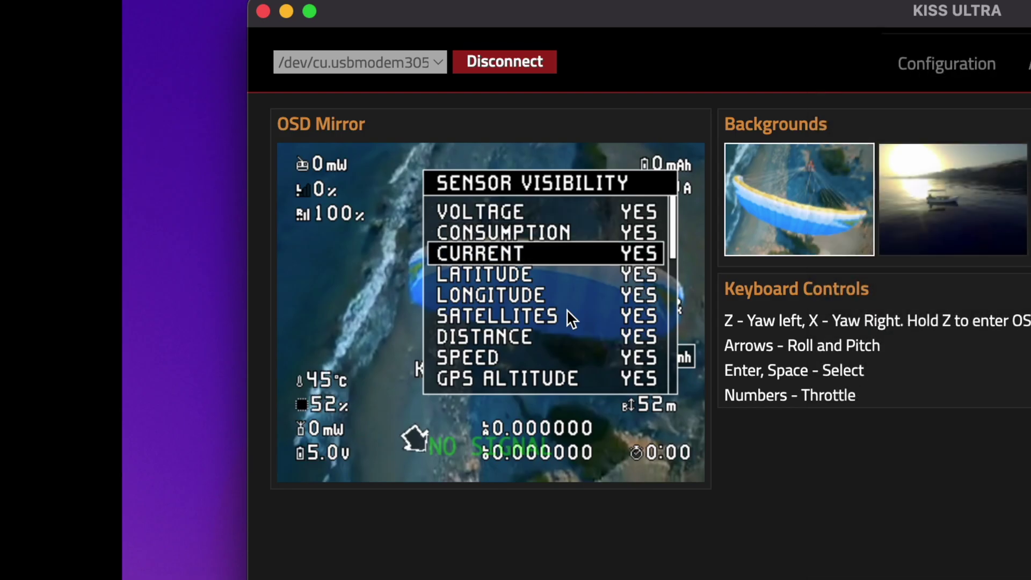
pyautogui.press('Down')
pyautogui.press('Down')
pyautogui.press('Down')
pyautogui.press('Down')
pyautogui.press('Down')
pyautogui.press('Down')
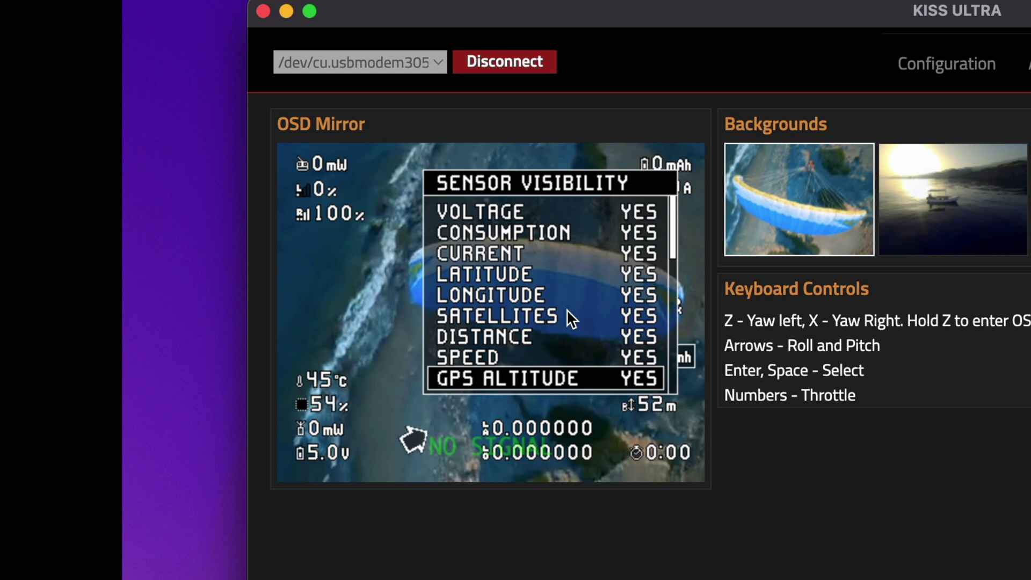
pyautogui.press('Up')
pyautogui.press('Up')
pyautogui.press('Up')
pyautogui.press('Up')
pyautogui.press('Up')
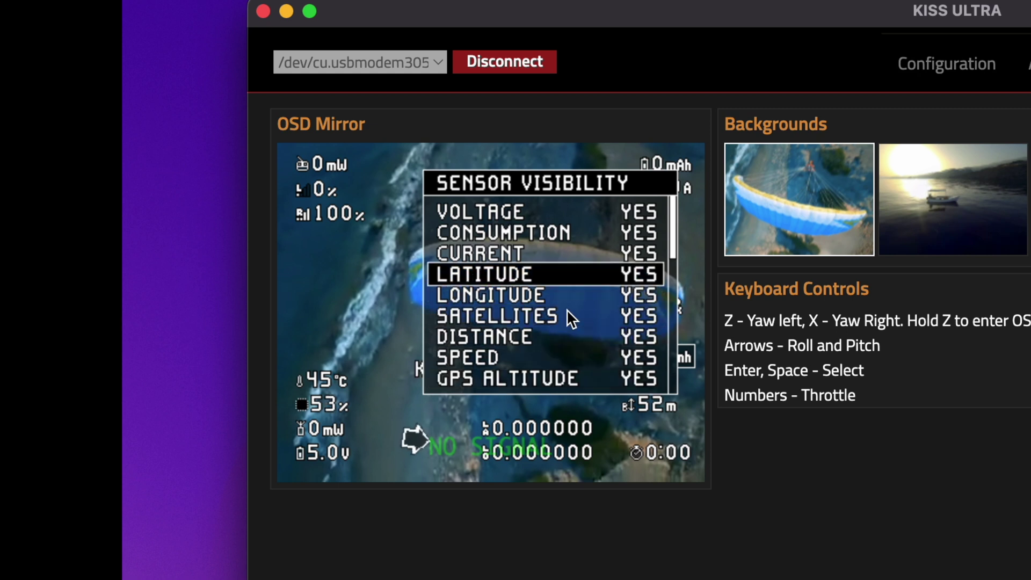
pyautogui.press('Return')
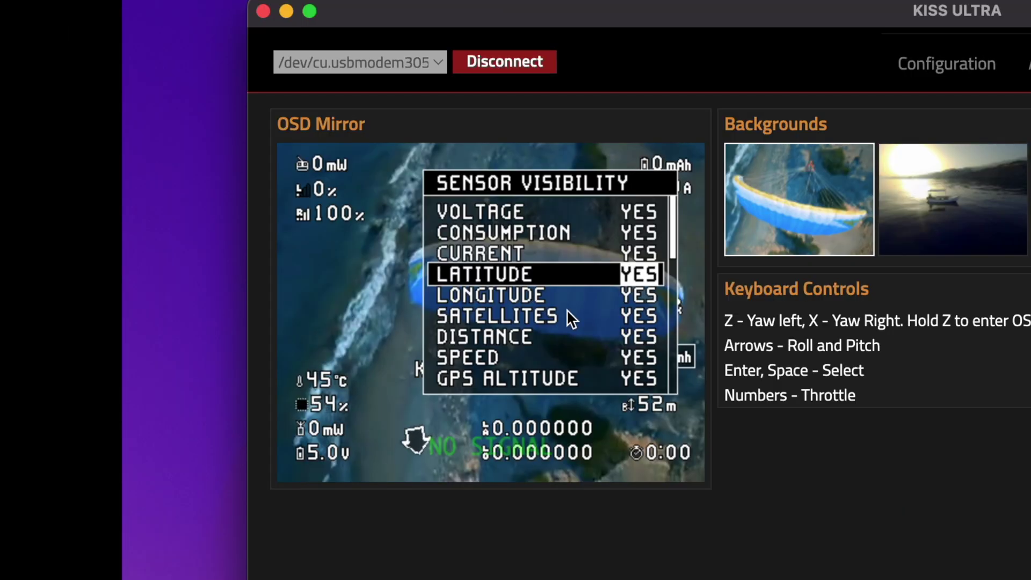
pyautogui.press('Right')
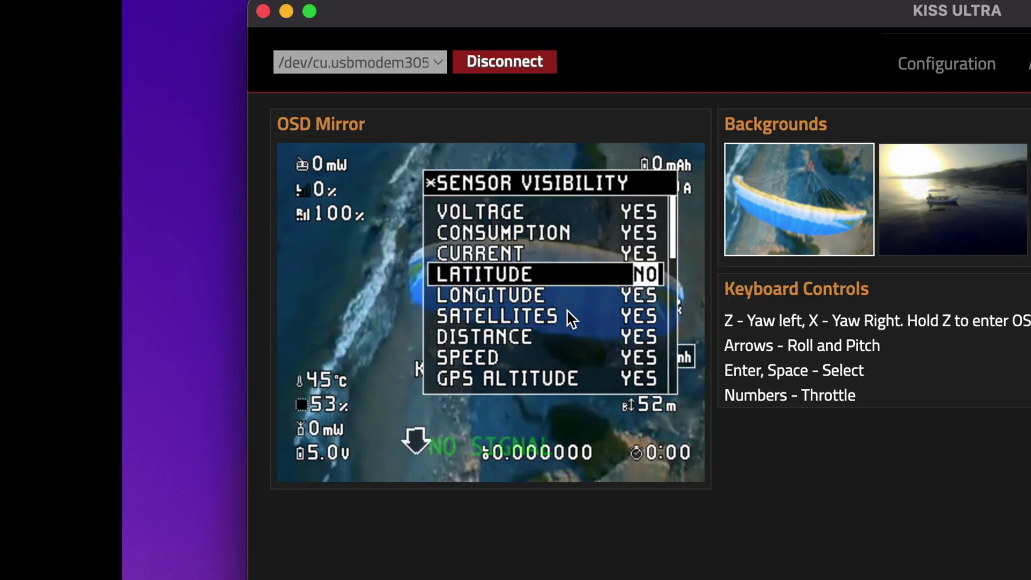
pyautogui.press('Return')
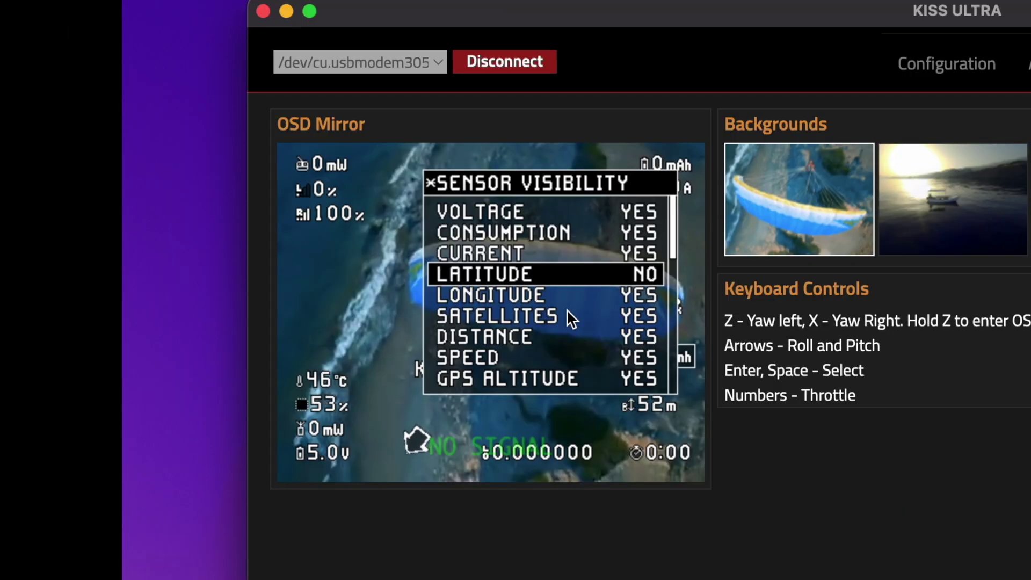
pyautogui.press('Down')
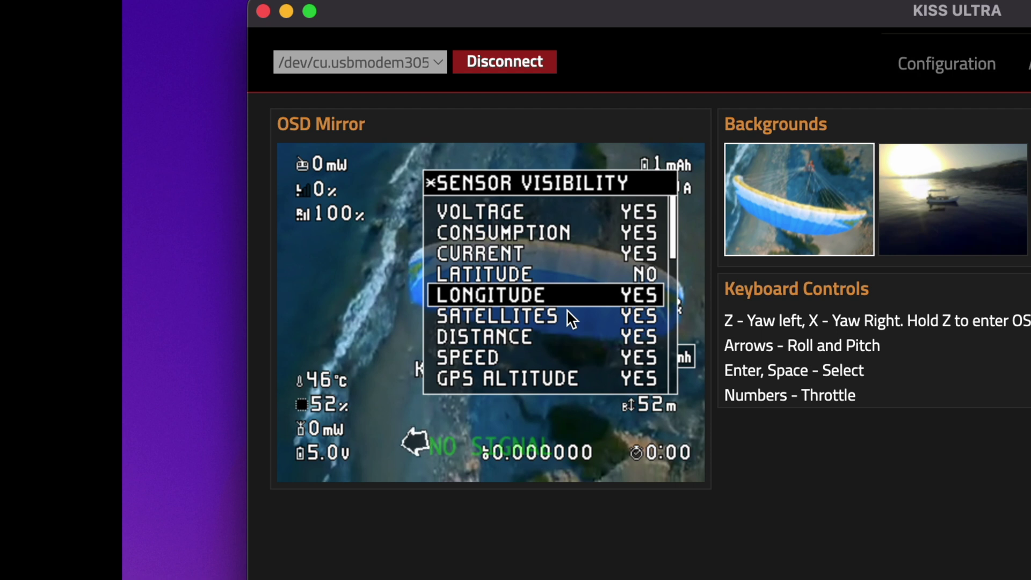
pyautogui.press('Return')
pyautogui.press('Right')
pyautogui.press('Right')
pyautogui.press('Return')
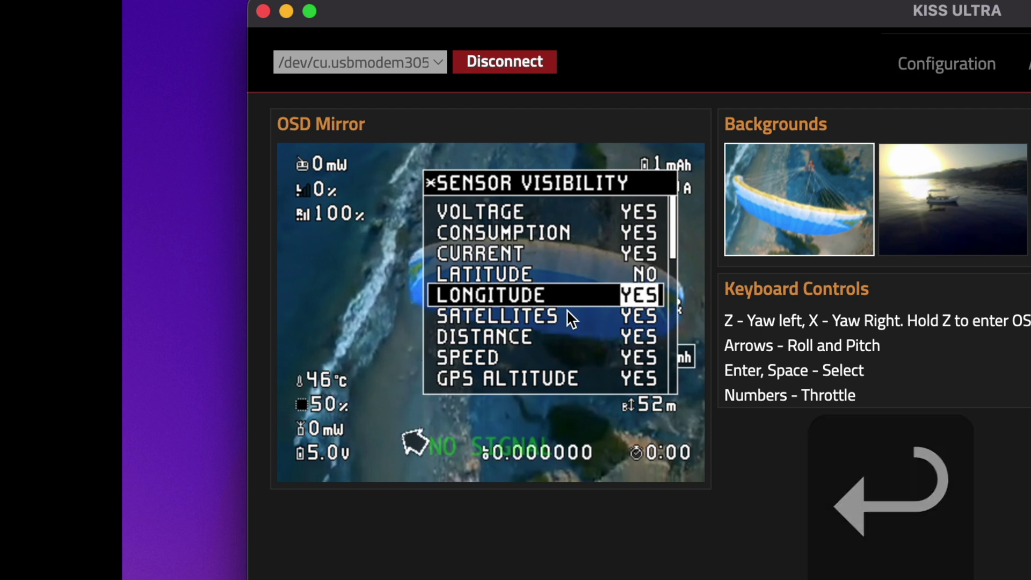
pyautogui.press('Return')
pyautogui.press('Down')
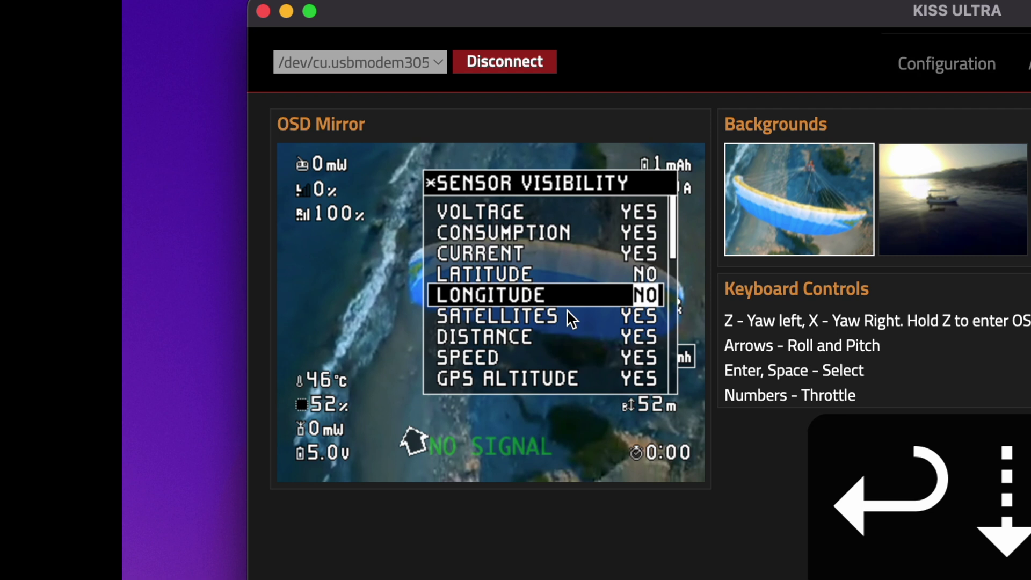
pyautogui.press('Return')
# Step: Set SATELLITES, DISTANCE, SPEED, GPS ALTITUDE and HORIZON to NO, moving down to MESSAGING
pyautogui.press('Down')
pyautogui.press('Return')
pyautogui.press('Down')
pyautogui.press('Return')
pyautogui.press('Down')
pyautogui.press('Return')
pyautogui.press('Down')
pyautogui.press('Return')
pyautogui.press('Down')
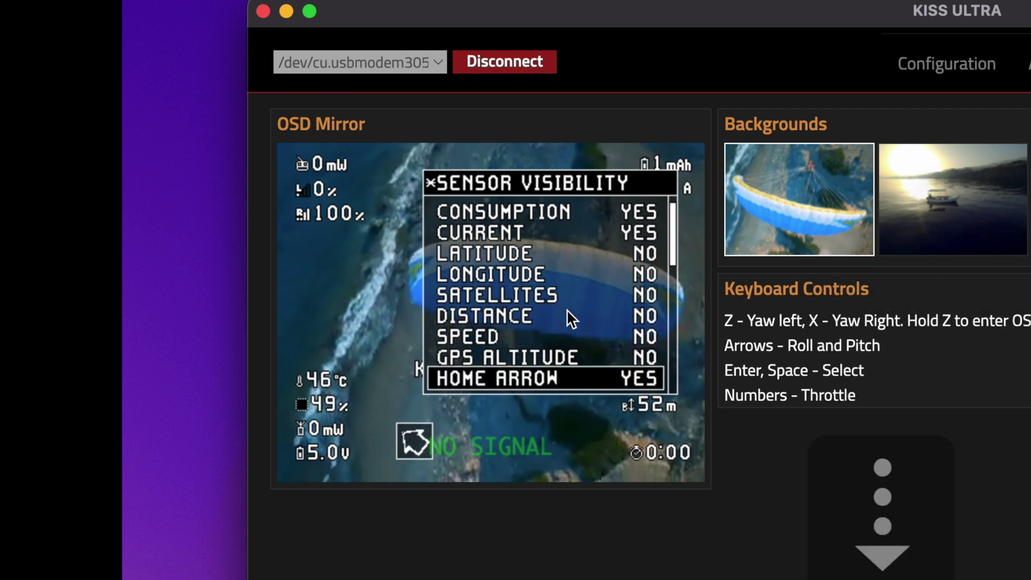
pyautogui.press('Return')
pyautogui.press('Down')
pyautogui.press('Return')
pyautogui.press('Down')
pyautogui.press('Down')
pyautogui.press('Return')
pyautogui.press('Down')
pyautogui.press('Return')
pyautogui.press('Down')
pyautogui.press('Down')
pyautogui.press('Down')
pyautogui.press('Return')
pyautogui.press('Down')
pyautogui.press('Down')
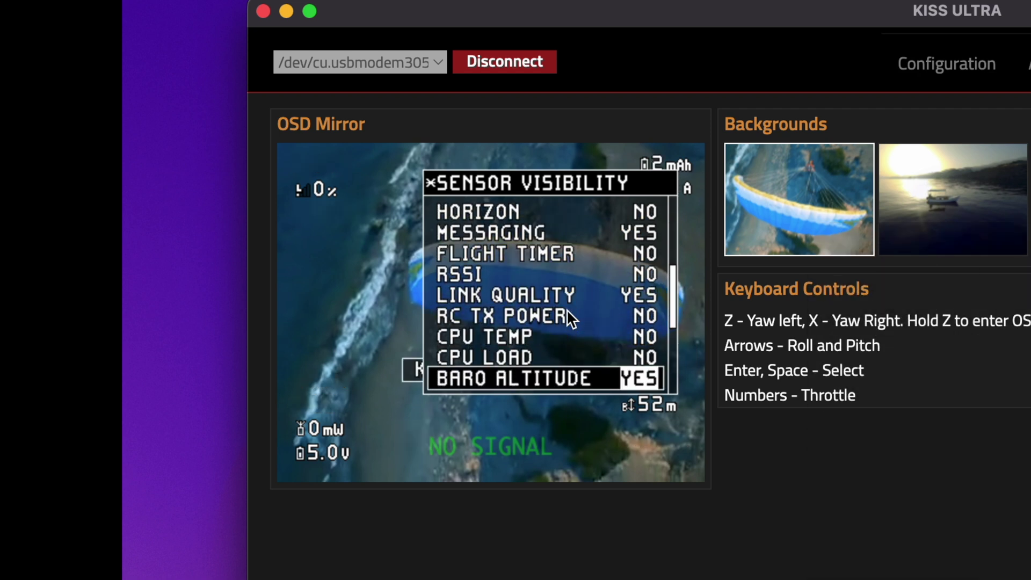
pyautogui.press('Down')
pyautogui.press('Down')
pyautogui.press('Down')
pyautogui.press('Down')
pyautogui.press('Down')
pyautogui.press('Down')
pyautogui.press('Down')
pyautogui.press('Down')
# Step: Set CELL VOLTAGE to YES in the Sensor Visibility list
pyautogui.press('Up')
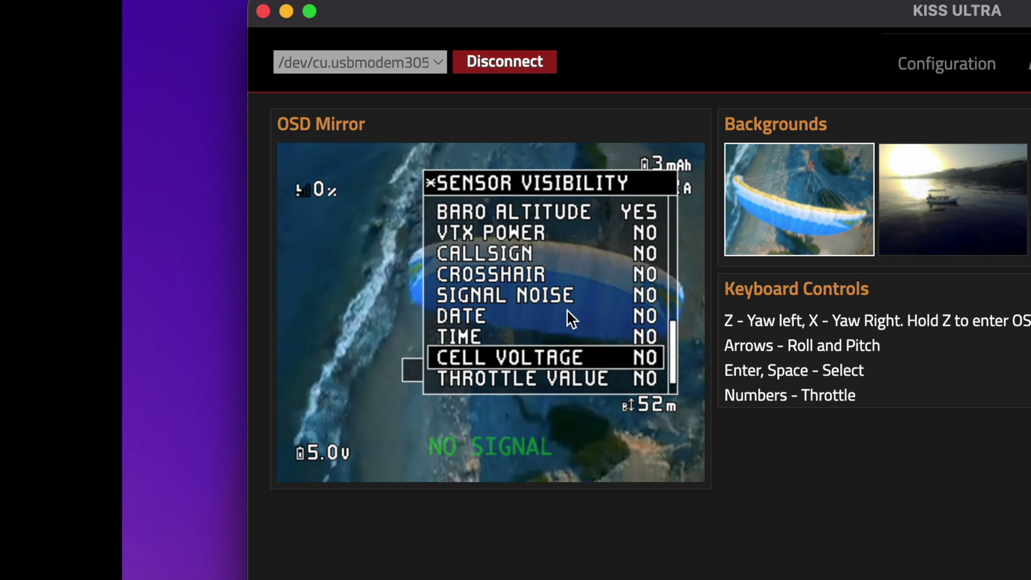
pyautogui.press('Return')
pyautogui.press('Return')
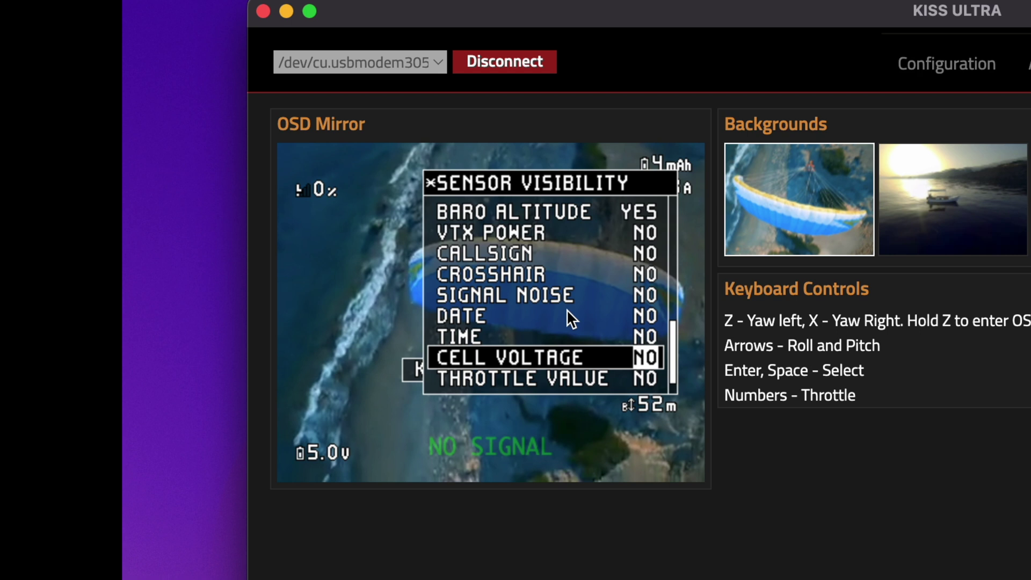
pyautogui.press('Right')
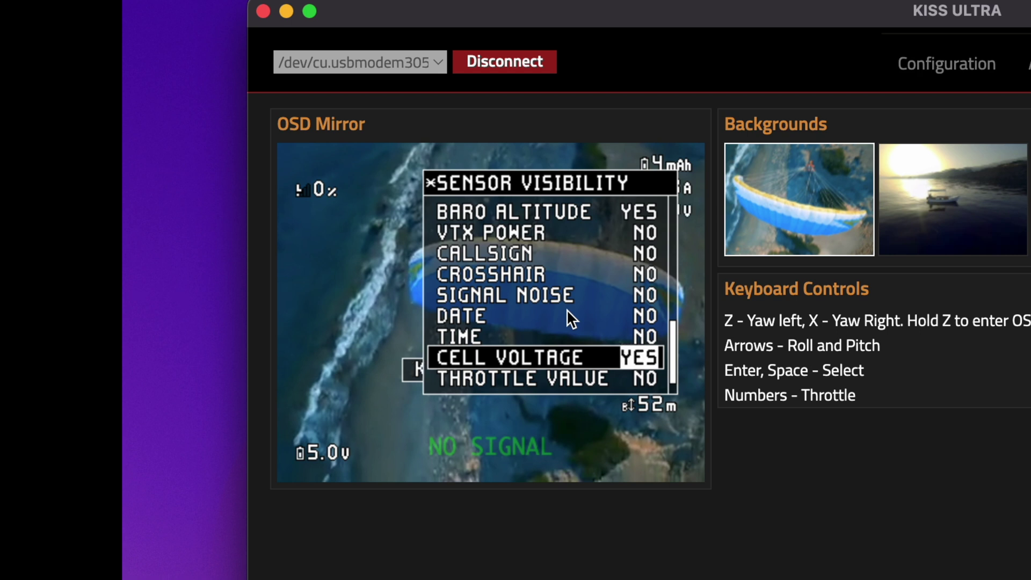
pyautogui.press('Return')
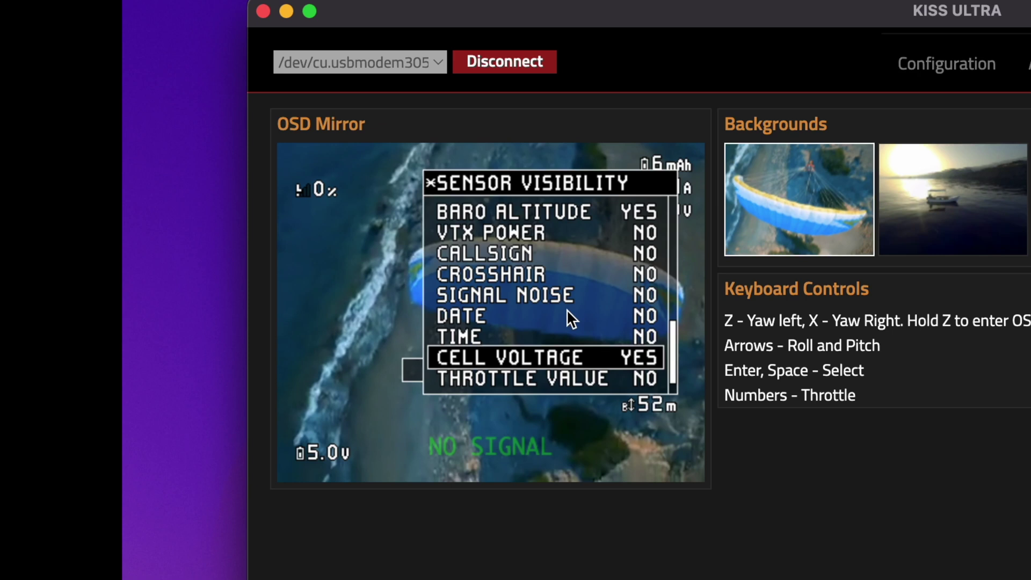
# Step: Exit Sensor Visibility and move the OSD editor selection onto the 0.7A current readout
pyautogui.press('Down')
pyautogui.press('Down')
pyautogui.press('Down')
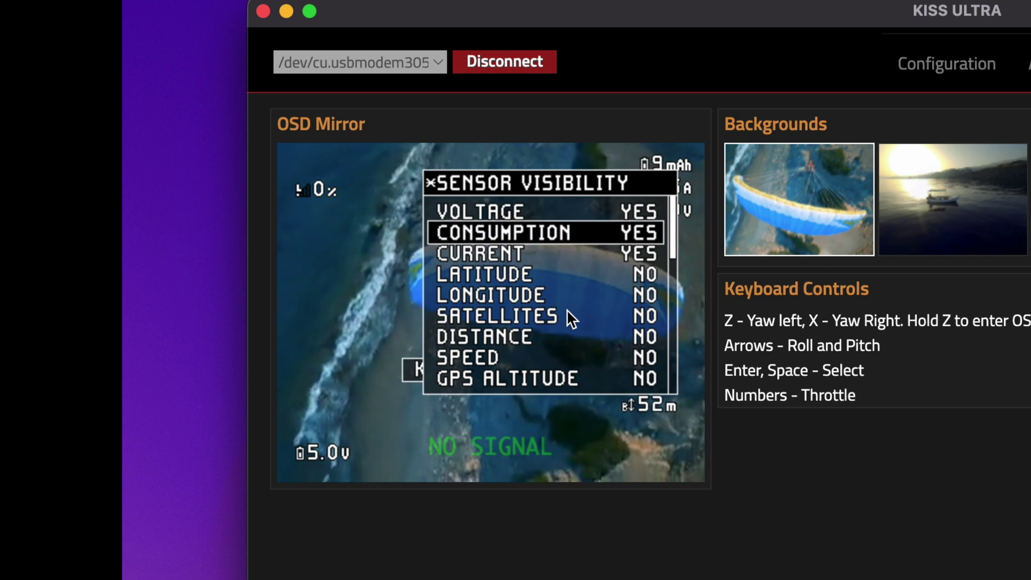
pyautogui.press('Left')
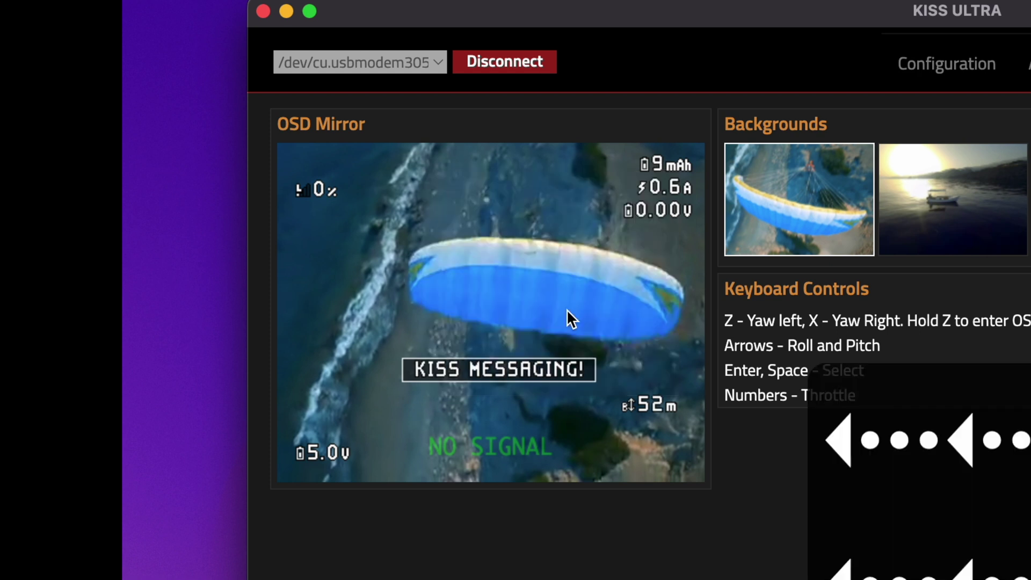
pyautogui.press('Left')
pyautogui.press('Up')
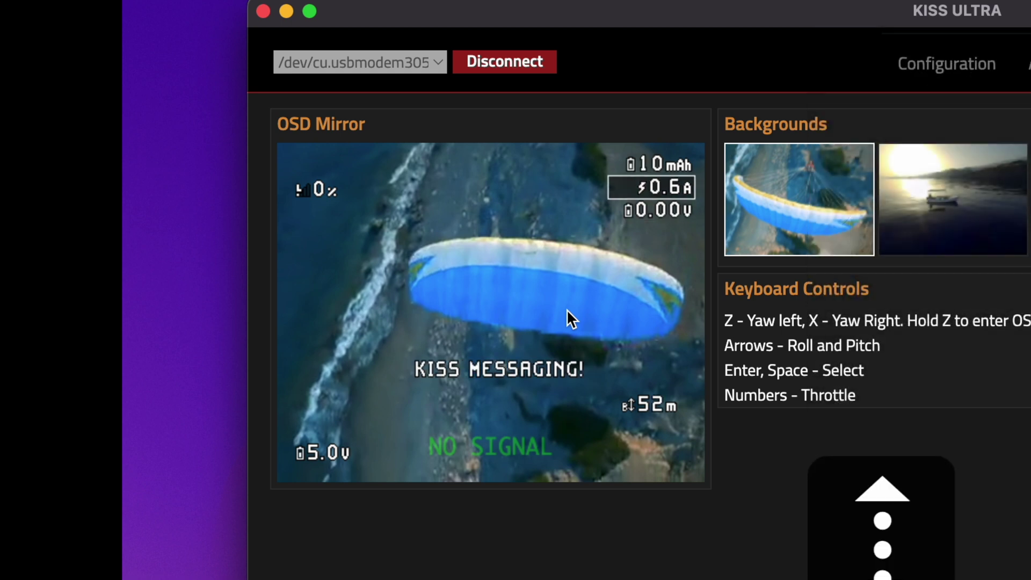
pyautogui.press('Up')
pyautogui.press('Down')
pyautogui.press('Down')
pyautogui.press('Down')
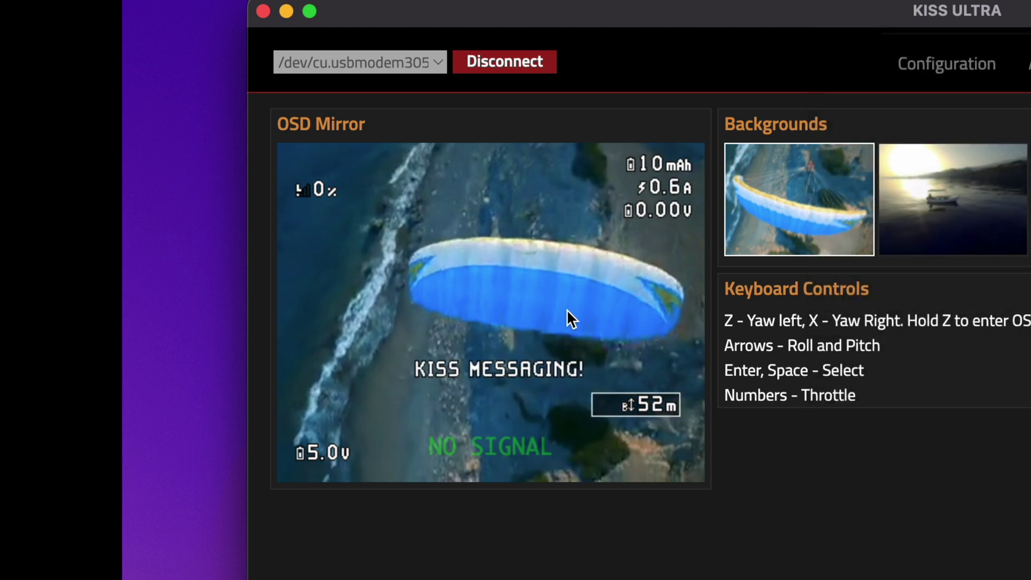
pyautogui.press('Up')
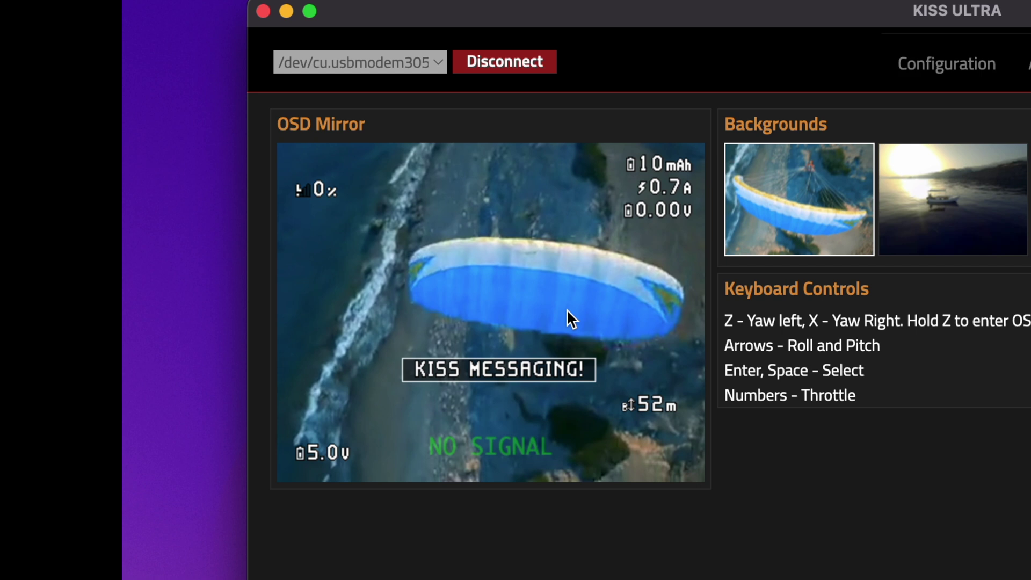
pyautogui.press('Down')
pyautogui.press('Up')
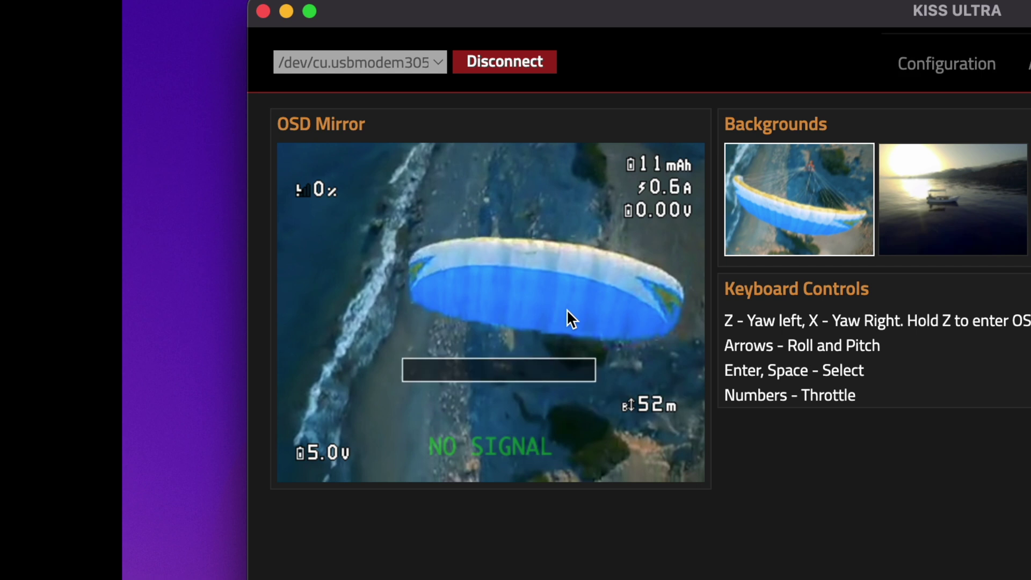
pyautogui.press('Down')
pyautogui.press('Up')
pyautogui.press('Up')
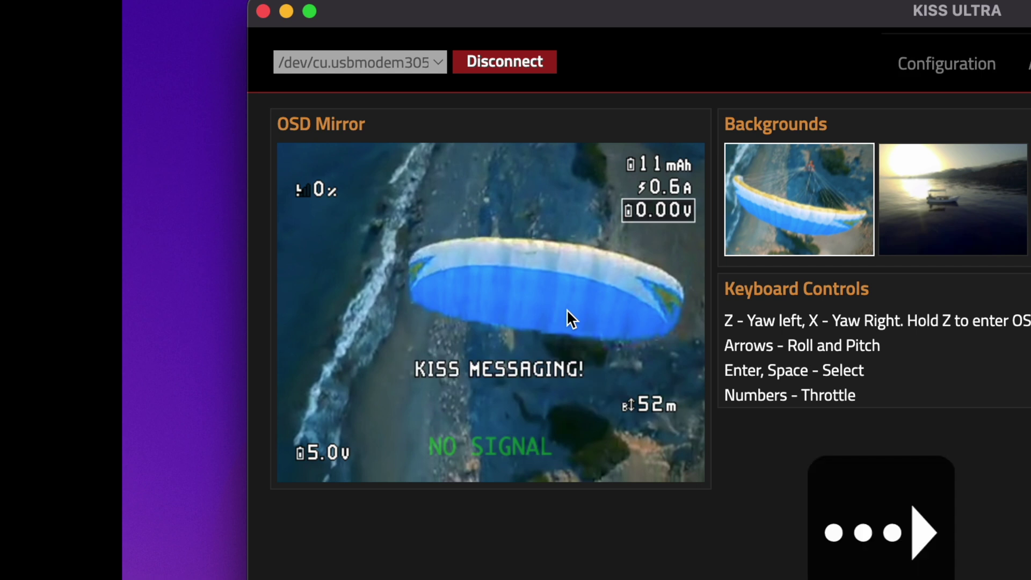
pyautogui.press('Up')
pyautogui.press('Up')
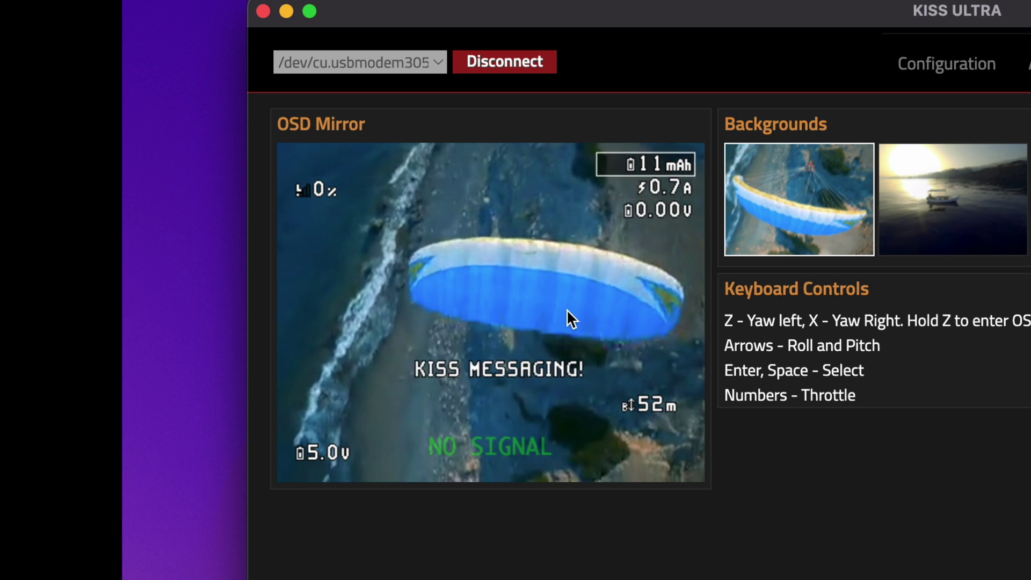
pyautogui.press('Down')
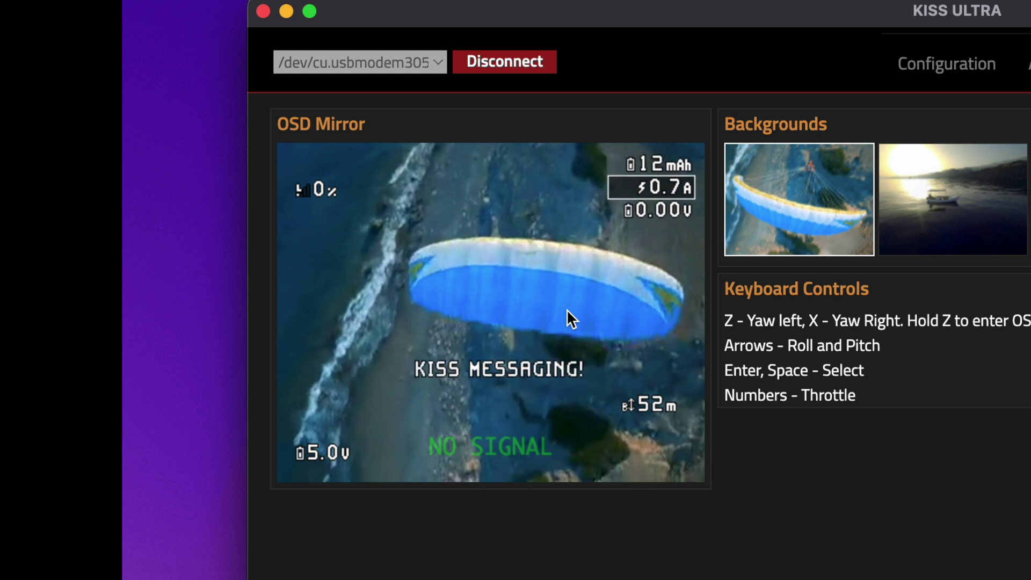
# Step: Shift the current readout eight positions left in layout edit mode and confirm the placement
pyautogui.press('z')
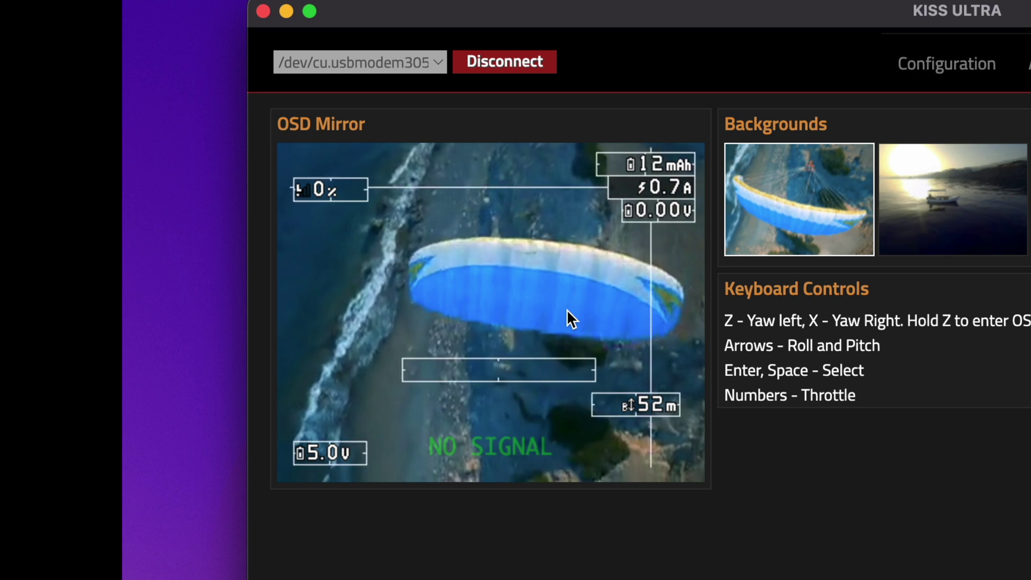
pyautogui.press('Left')
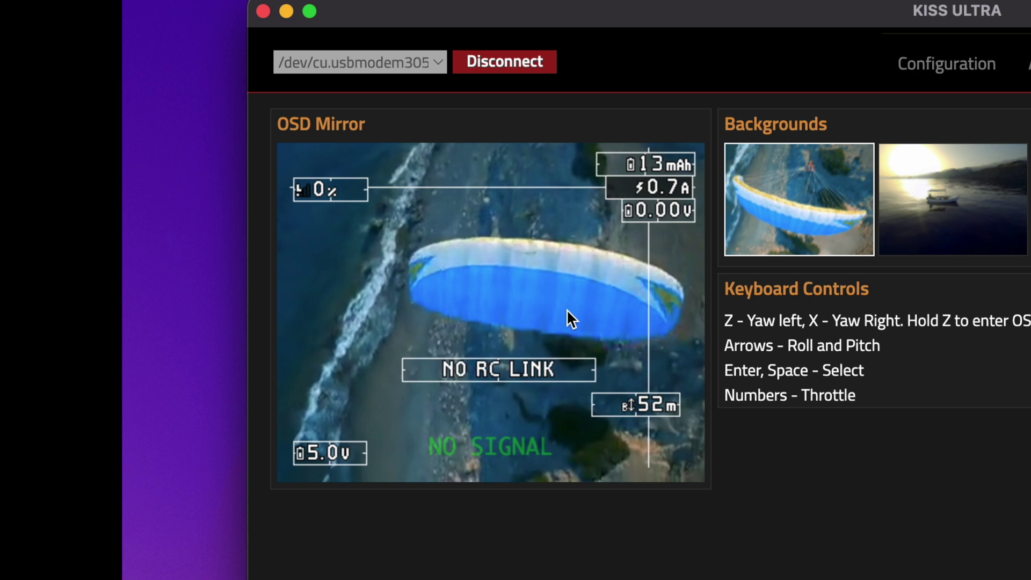
pyautogui.press('Left')
pyautogui.press('Left')
pyautogui.press('Left')
pyautogui.press('Left')
pyautogui.press('Left')
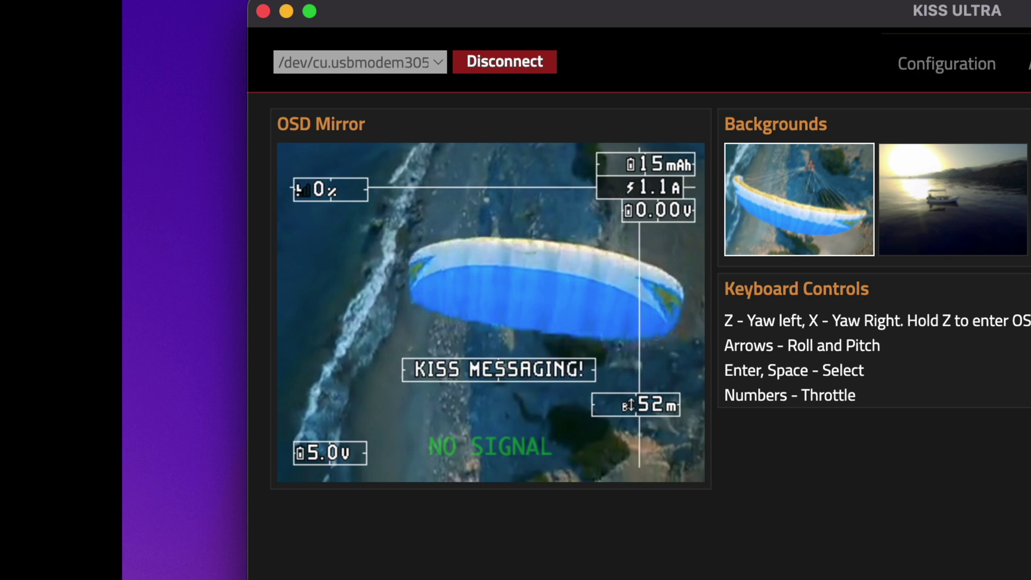
pyautogui.press('Left')
pyautogui.press('Left')
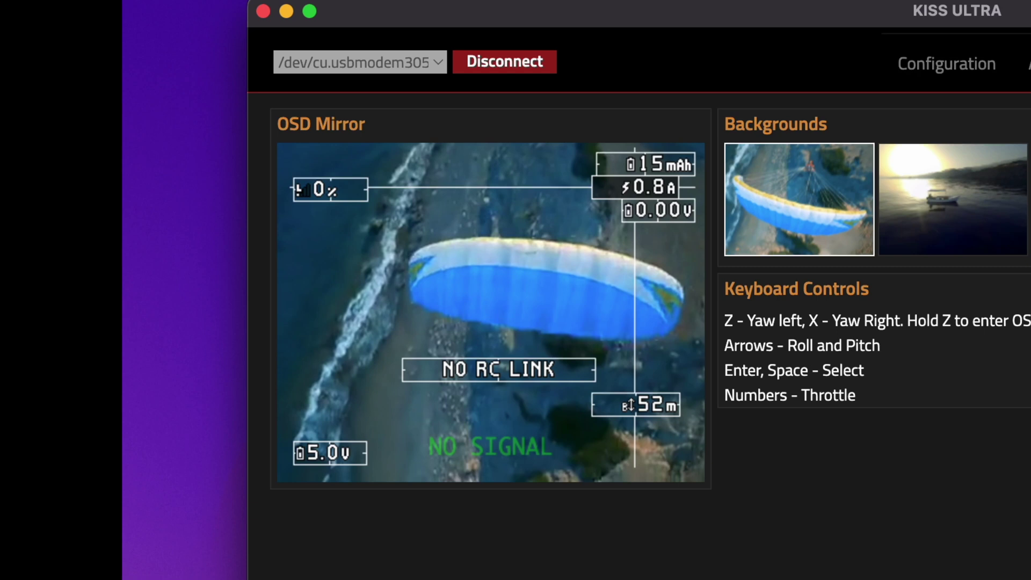
pyautogui.press('Left')
pyautogui.press('Left')
pyautogui.press('Left')
pyautogui.press('Left')
pyautogui.press('Left')
pyautogui.press('Left')
pyautogui.press('Left')
pyautogui.press('Left')
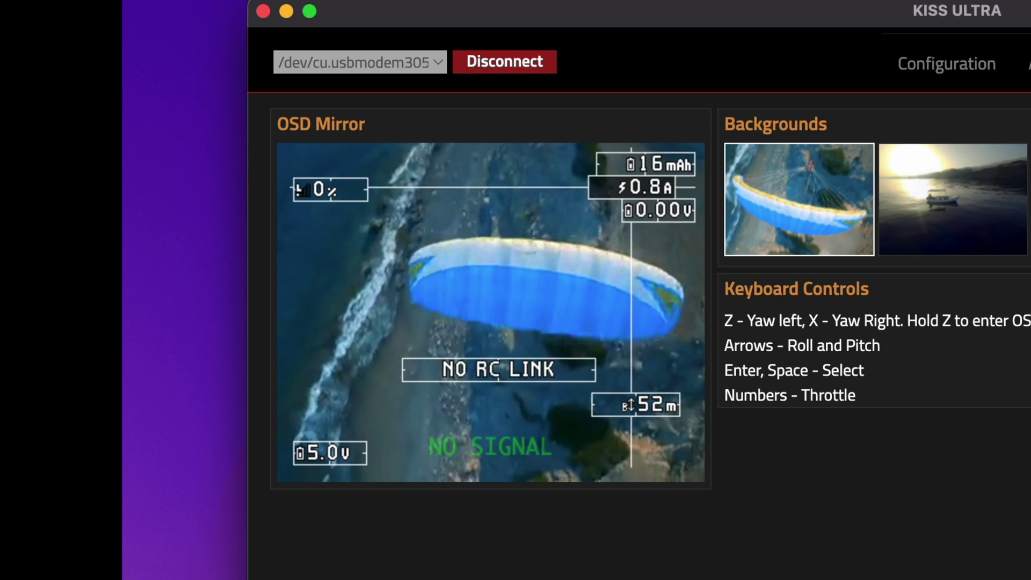
pyautogui.press('Left')
pyautogui.press('Left')
pyautogui.press('Left')
pyautogui.press('Left')
pyautogui.press('Left')
pyautogui.press('Left')
pyautogui.press('Left')
pyautogui.press('Left')
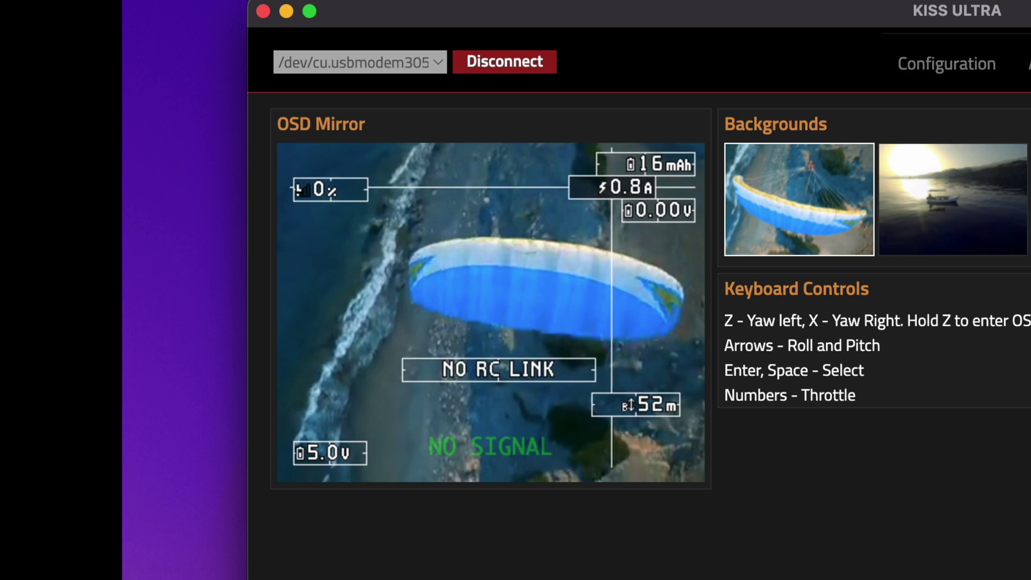
pyautogui.press('Left')
pyautogui.press('Left')
pyautogui.press('Left')
pyautogui.press('Left')
pyautogui.press('Left')
pyautogui.press('Left')
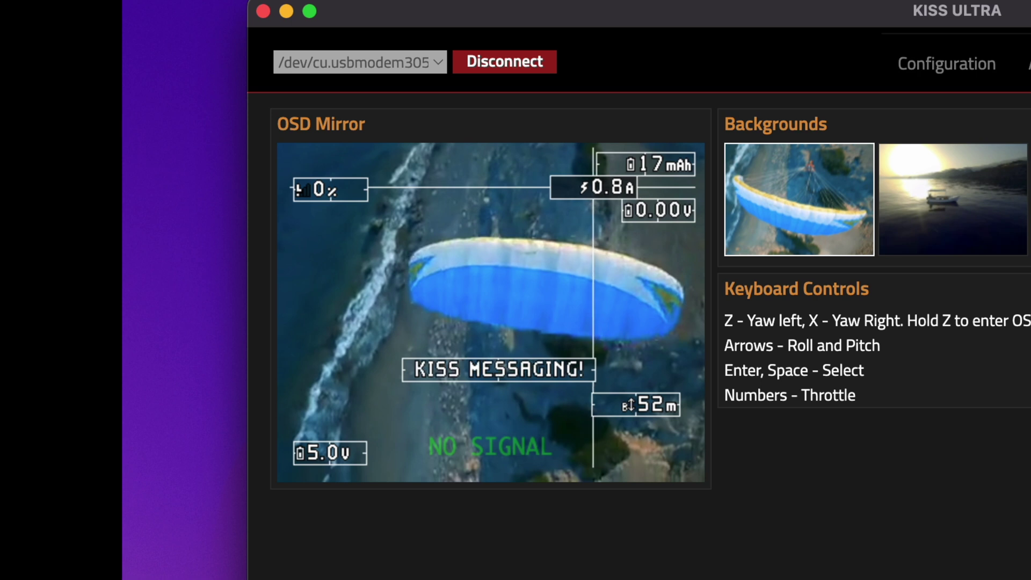
pyautogui.press('Left')
pyautogui.press('Left')
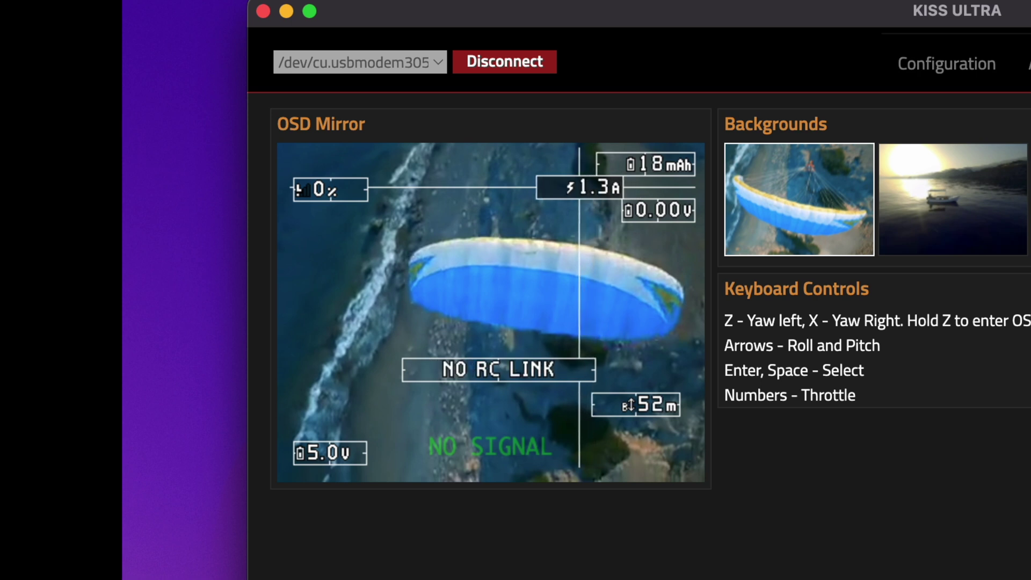
pyautogui.press('Left')
pyautogui.press('Left')
pyautogui.press('Left')
pyautogui.press('Left')
pyautogui.press('Left')
pyautogui.press('Left')
pyautogui.press('Left')
pyautogui.press('Left')
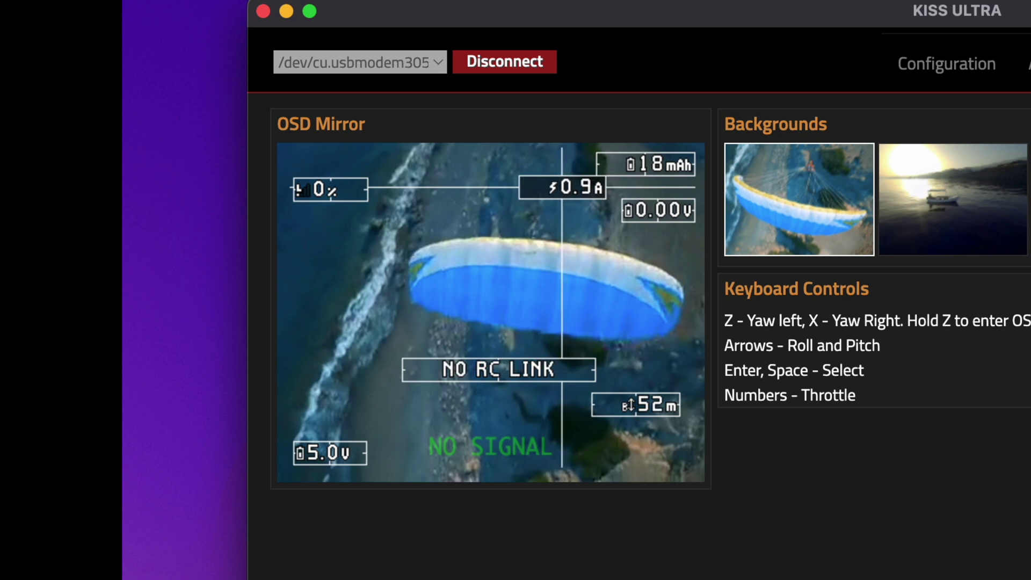
pyautogui.press('Return')
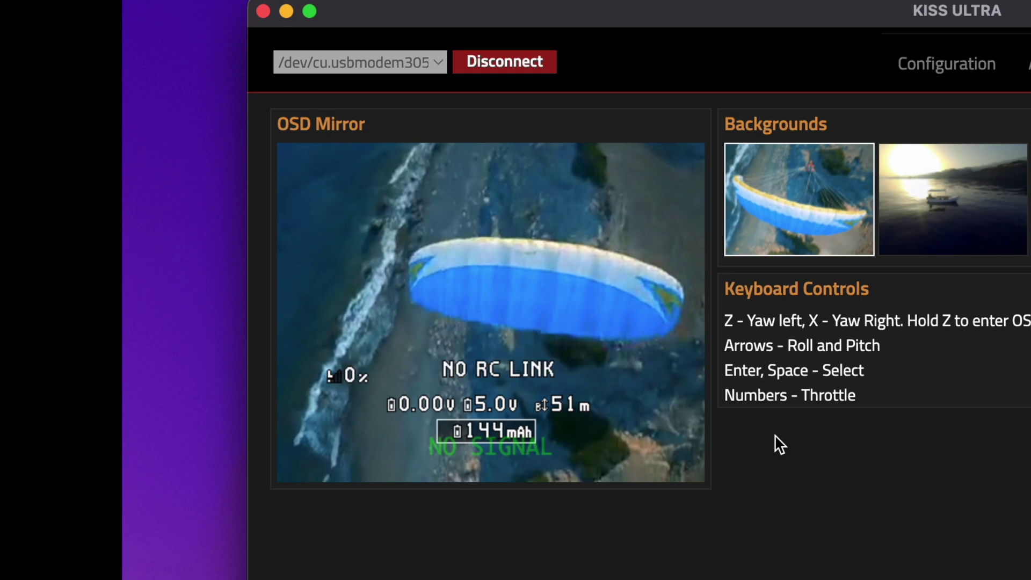
# Step: Choose SAVE on the Custom OSD Changes screen, then leave the main OSD menu for the live view
pyautogui.press('z')
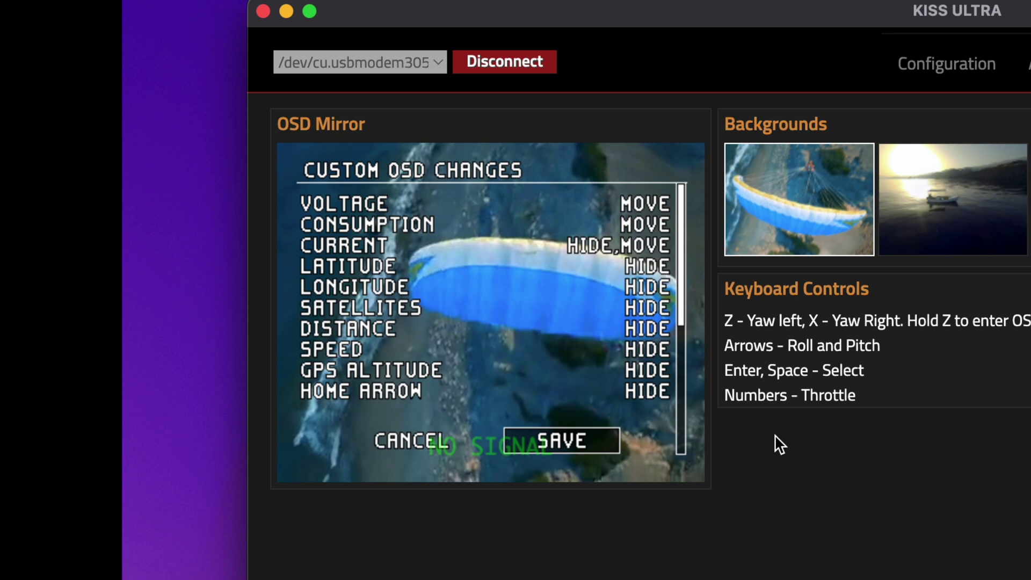
pyautogui.press('Return')
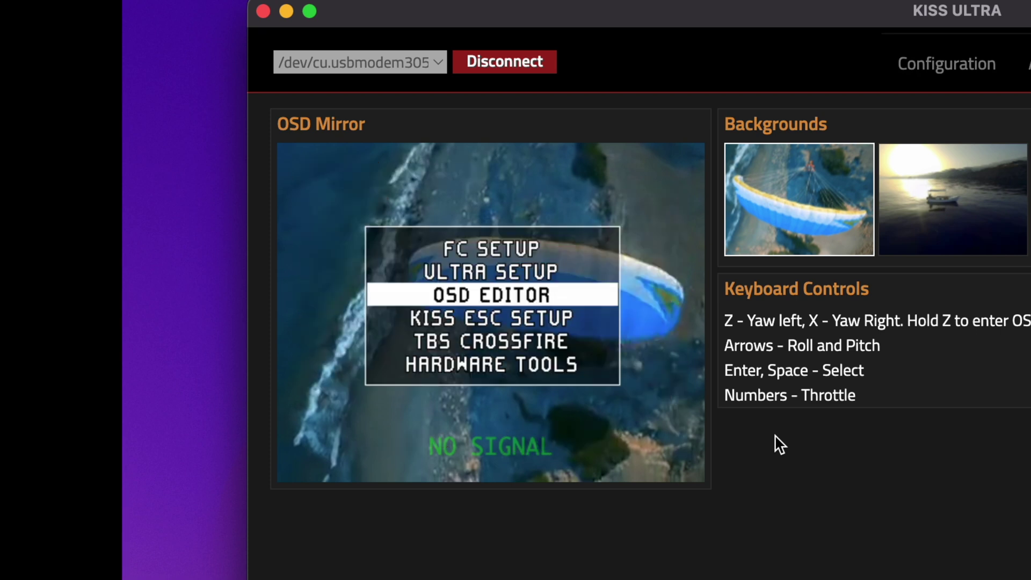
pyautogui.press('Down')
pyautogui.press('Up')
pyautogui.press('Left')
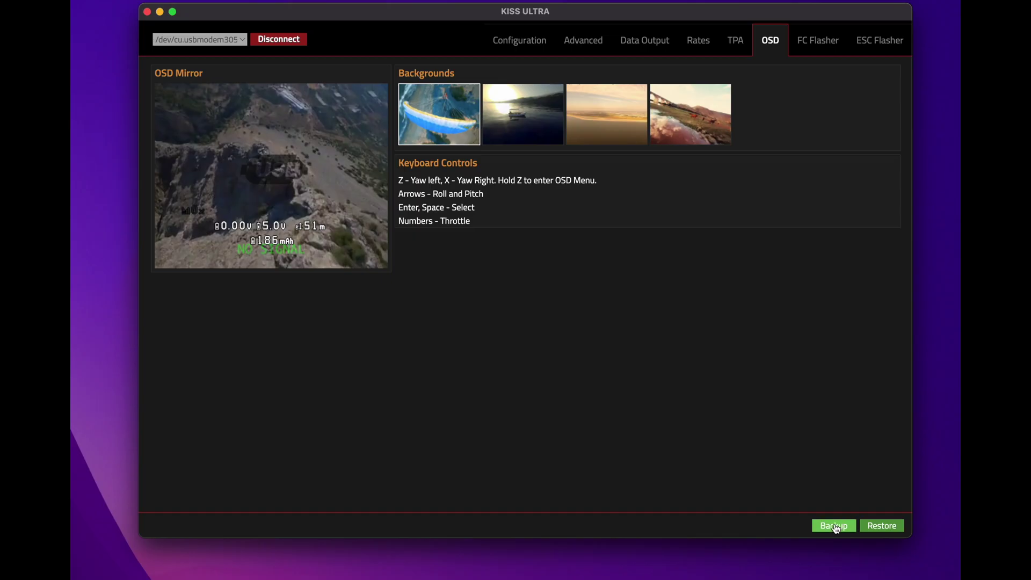
# Step: Back up the OSD as kissultra-osd-backup.txt in Downloads, then show the Configuration page
pyautogui.click(836, 528)
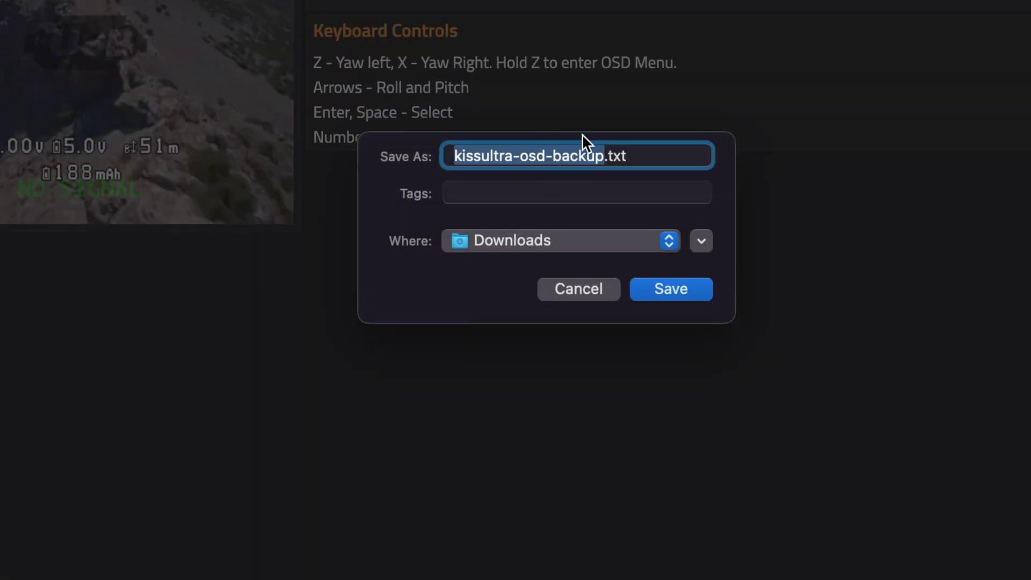
pyautogui.click(656, 285)
pyautogui.click(513, 43)
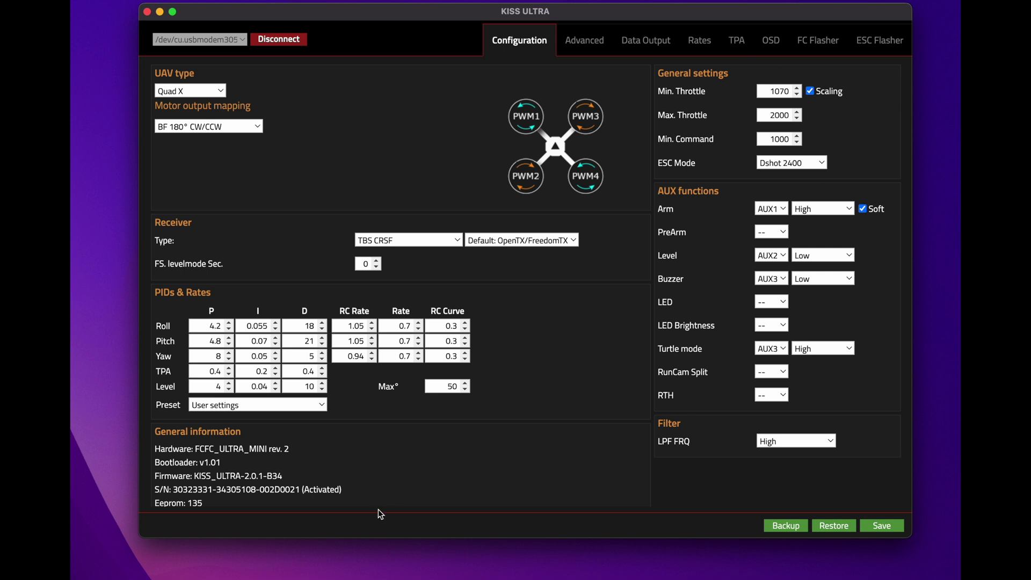
# Step: On the OSD page, open Restore, browse kissultra-osd-backup.txt and kissultra-backup (7).txt, then cancel
pyautogui.click(773, 46)
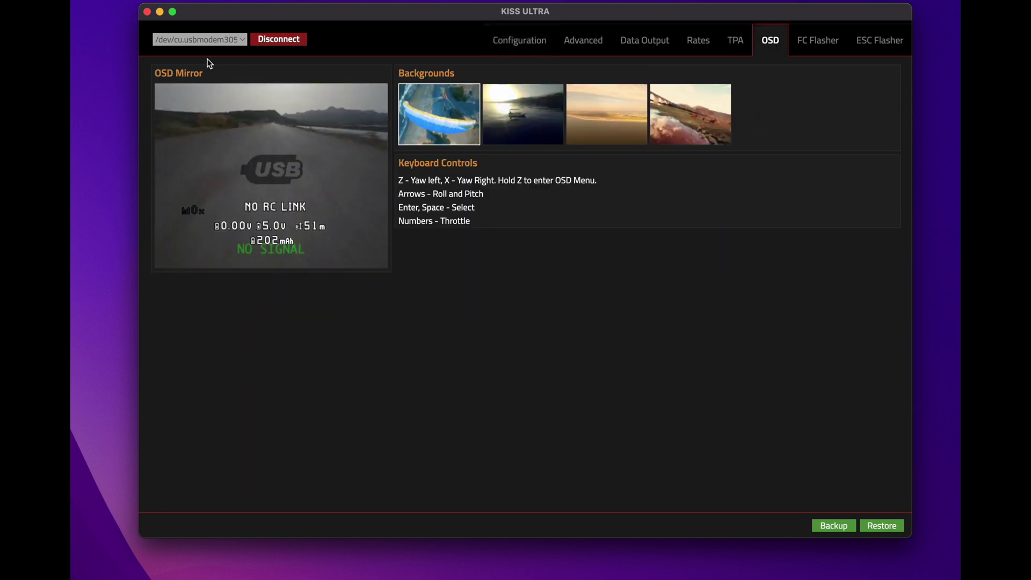
pyautogui.click(881, 532)
pyautogui.click(433, 198)
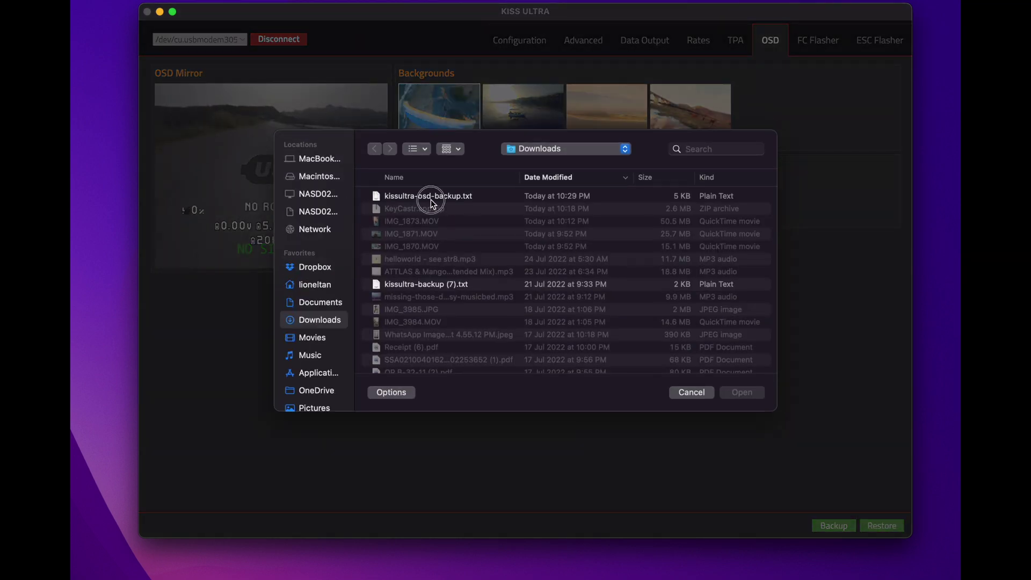
pyautogui.click(427, 288)
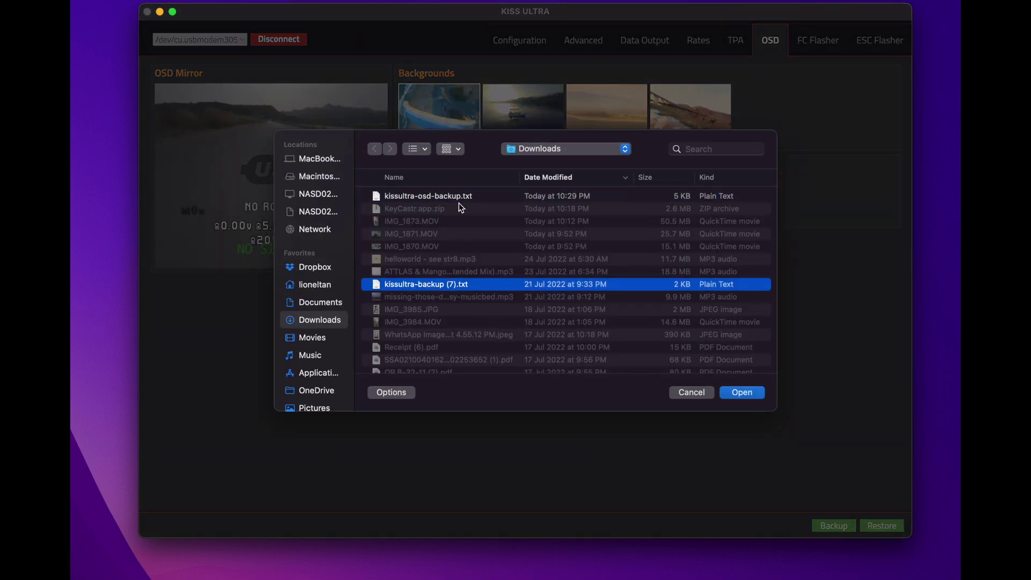
pyautogui.click(692, 392)
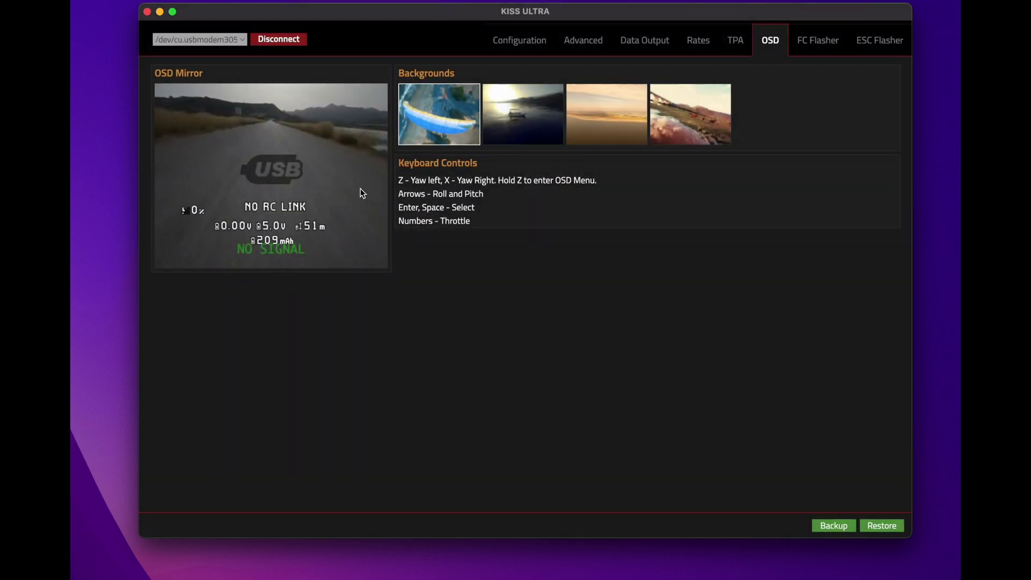